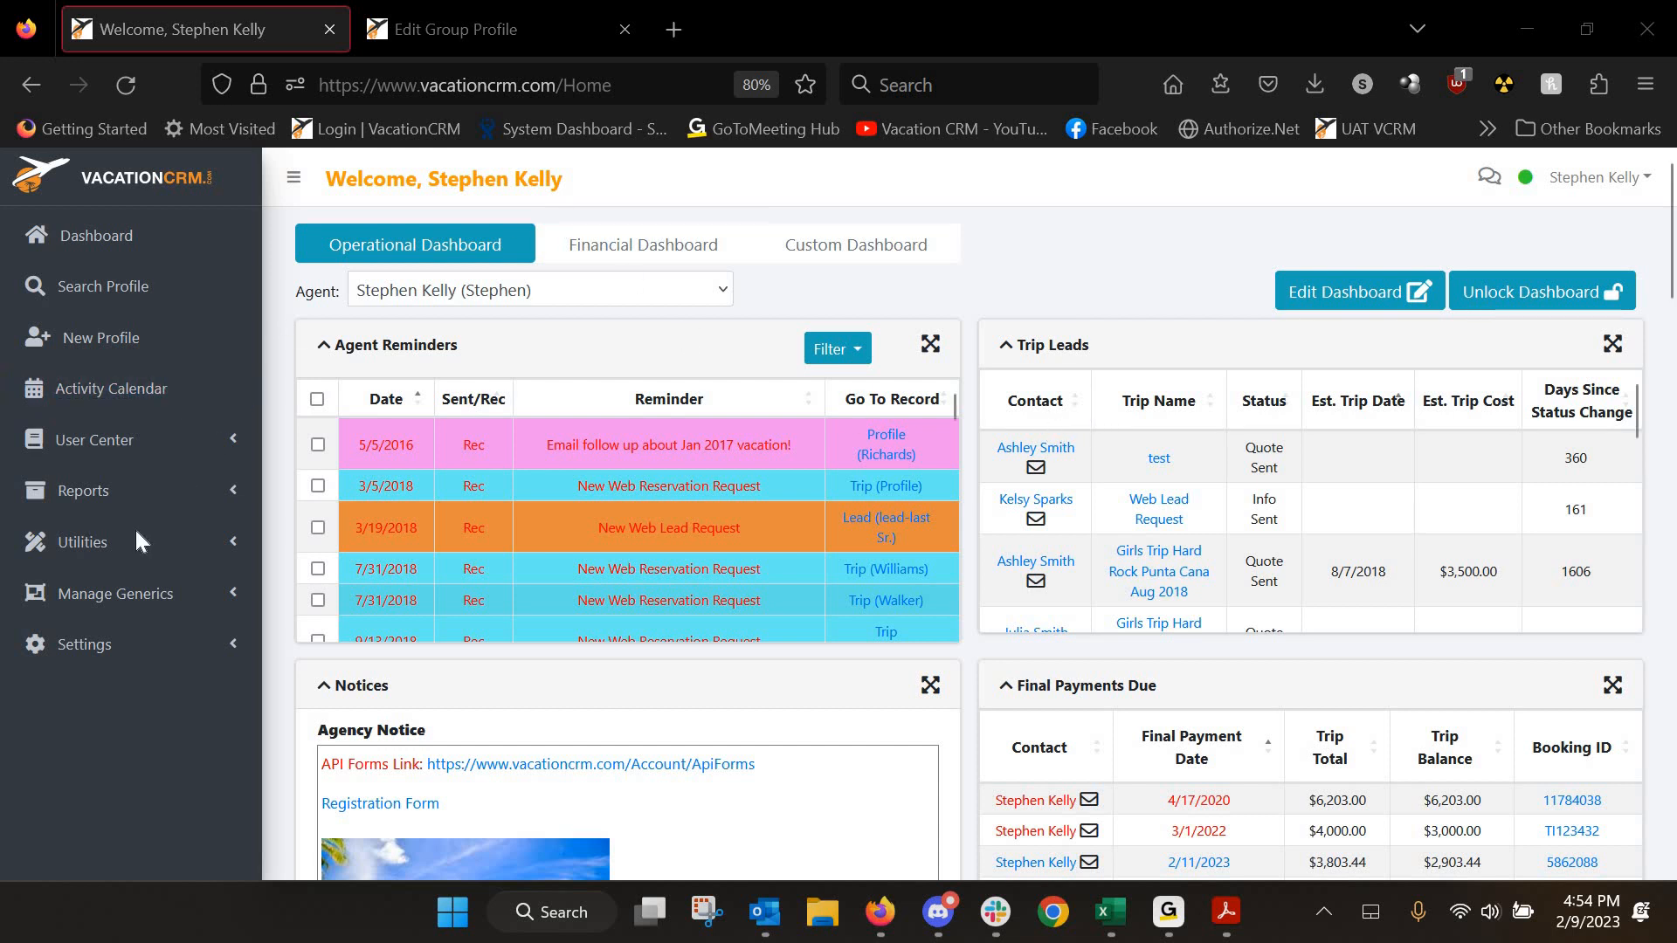
- Open the generic fields listing and filter it to the Profile screen's Profile Details section
click(111, 592)
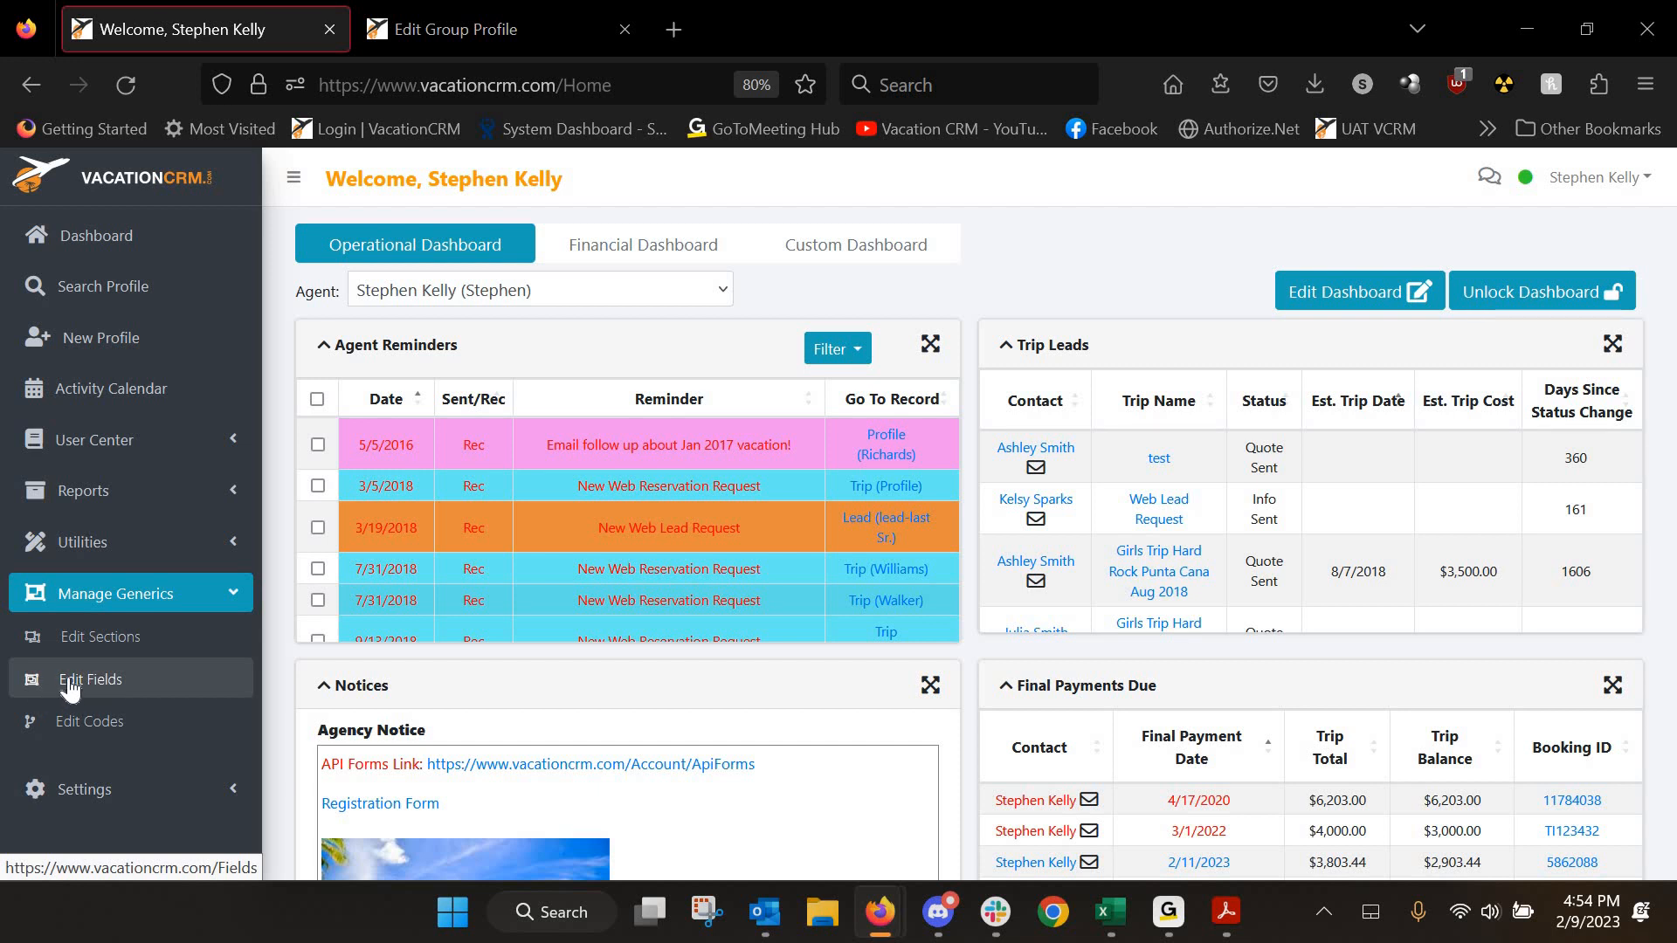
click(80, 679)
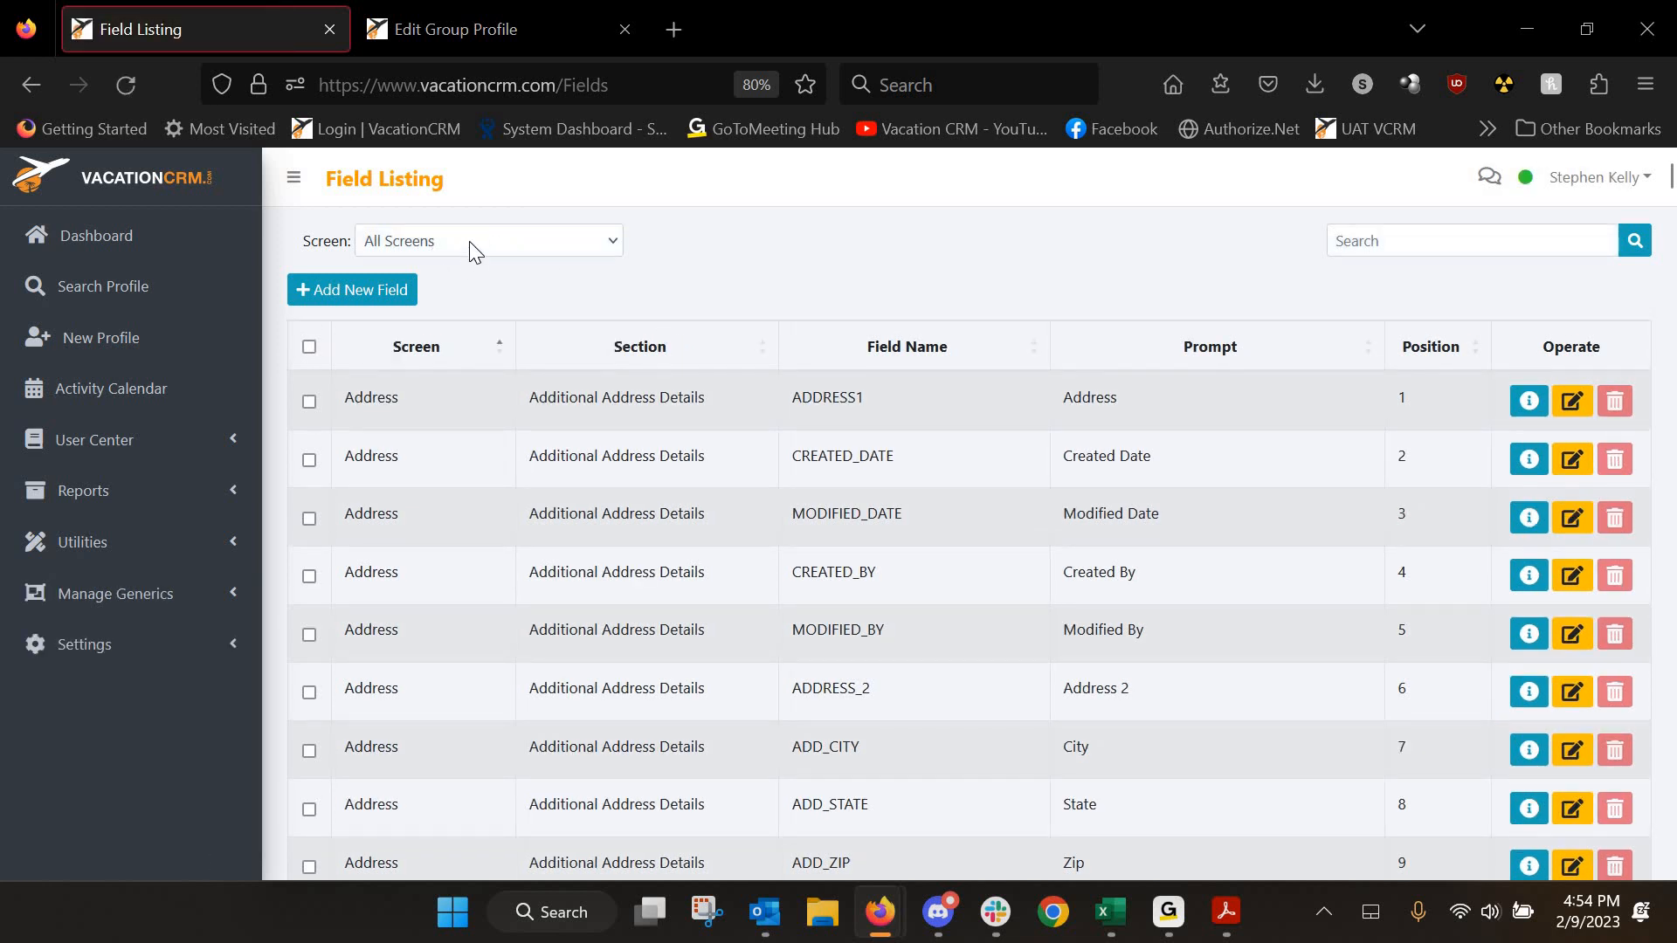
click(469, 241)
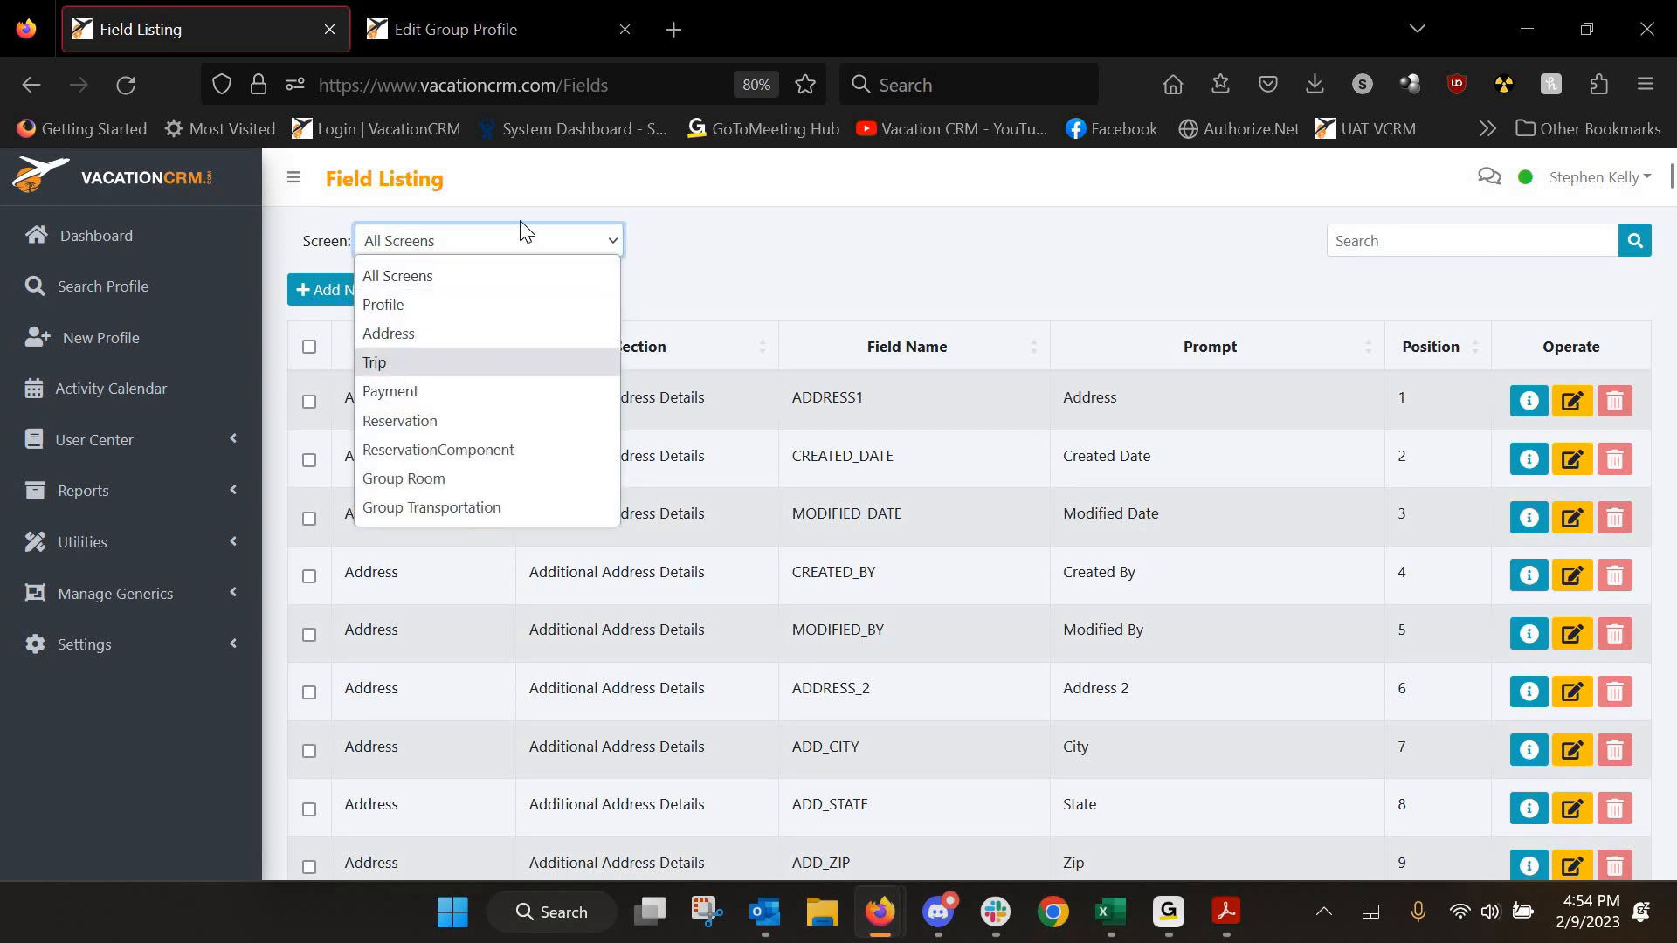
click(691, 244)
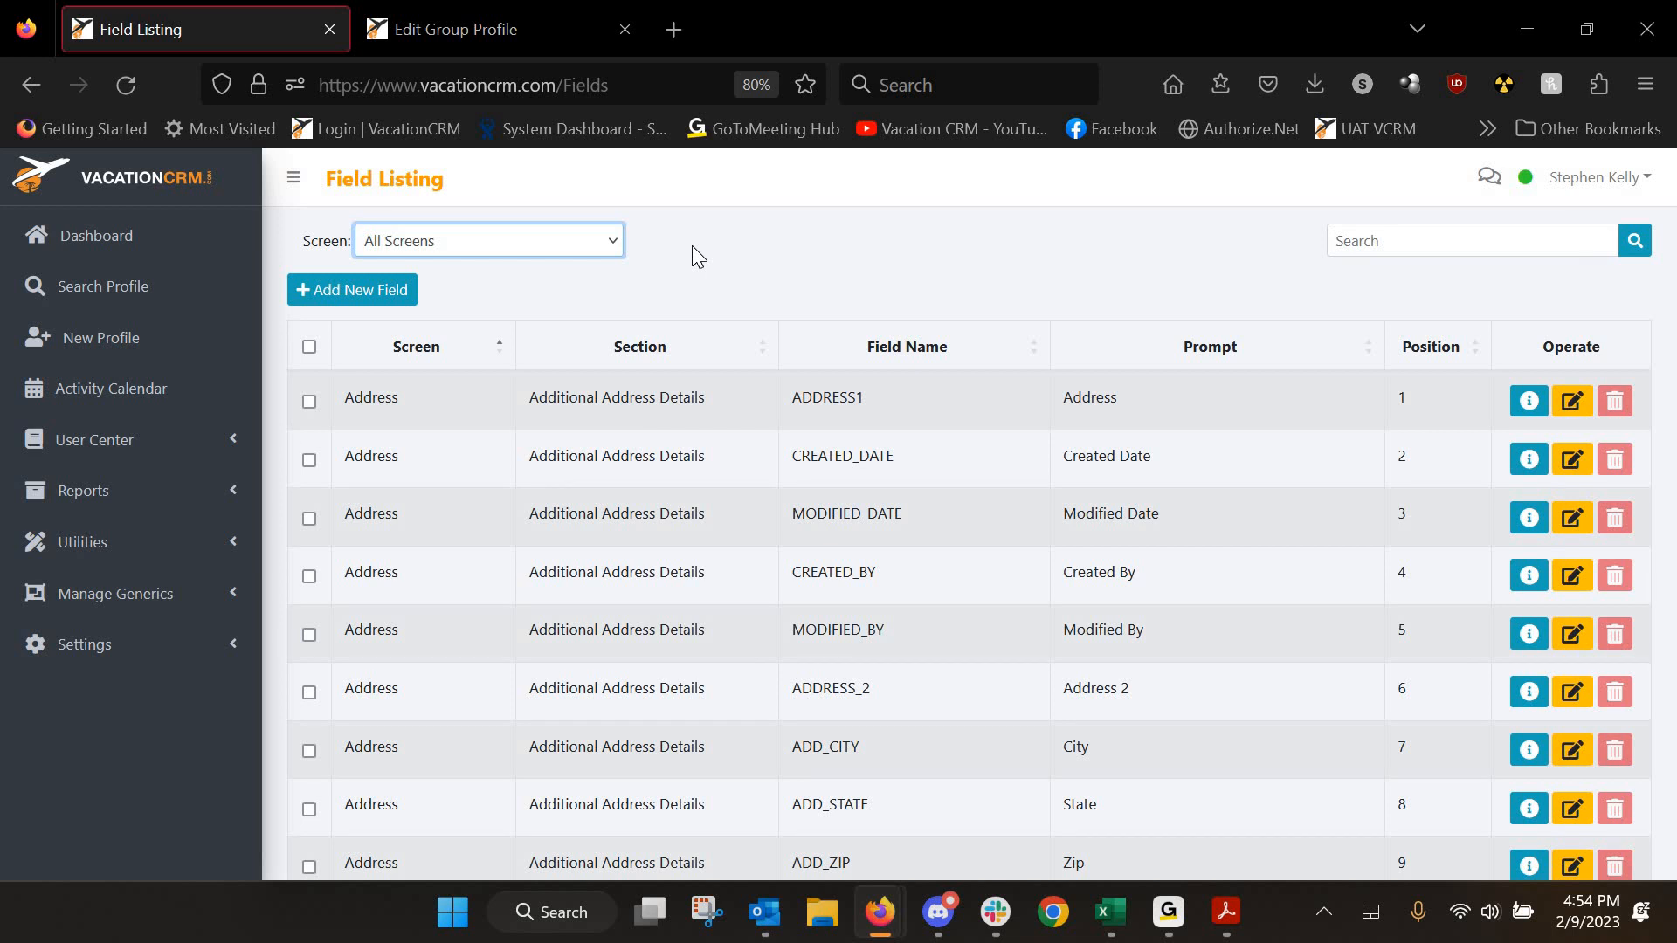
click(572, 244)
click(437, 306)
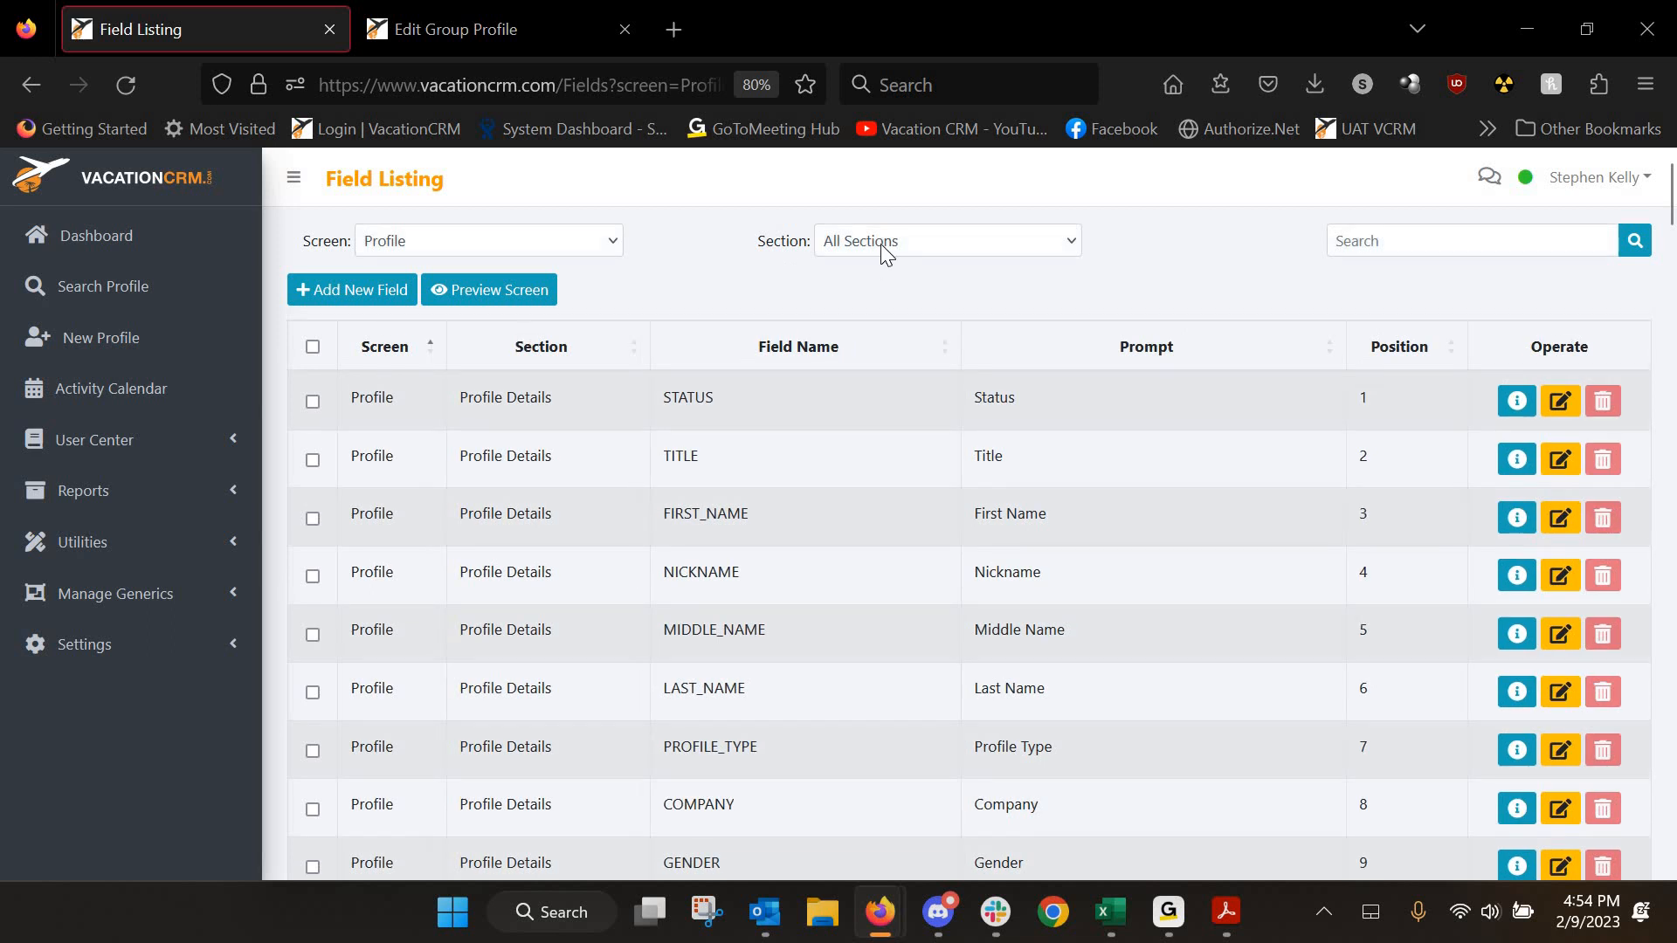
click(880, 244)
click(860, 305)
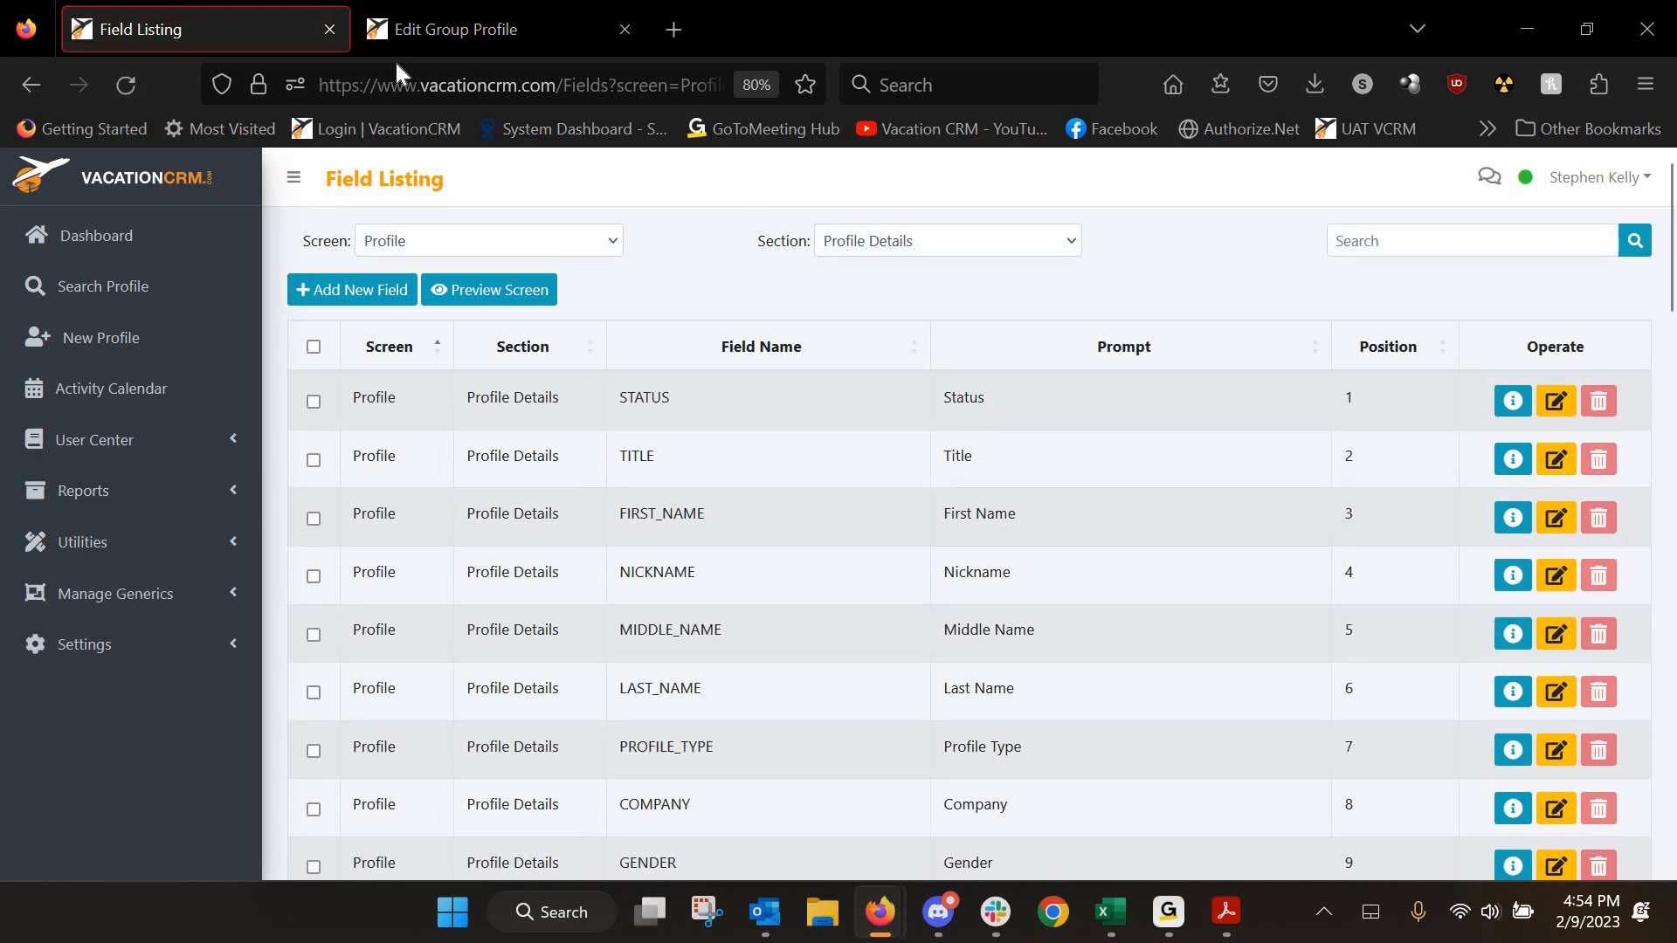
- Examine the prompts and position numbers of the Profile Details fields, referring to the group profile's Group Details
click(457, 22)
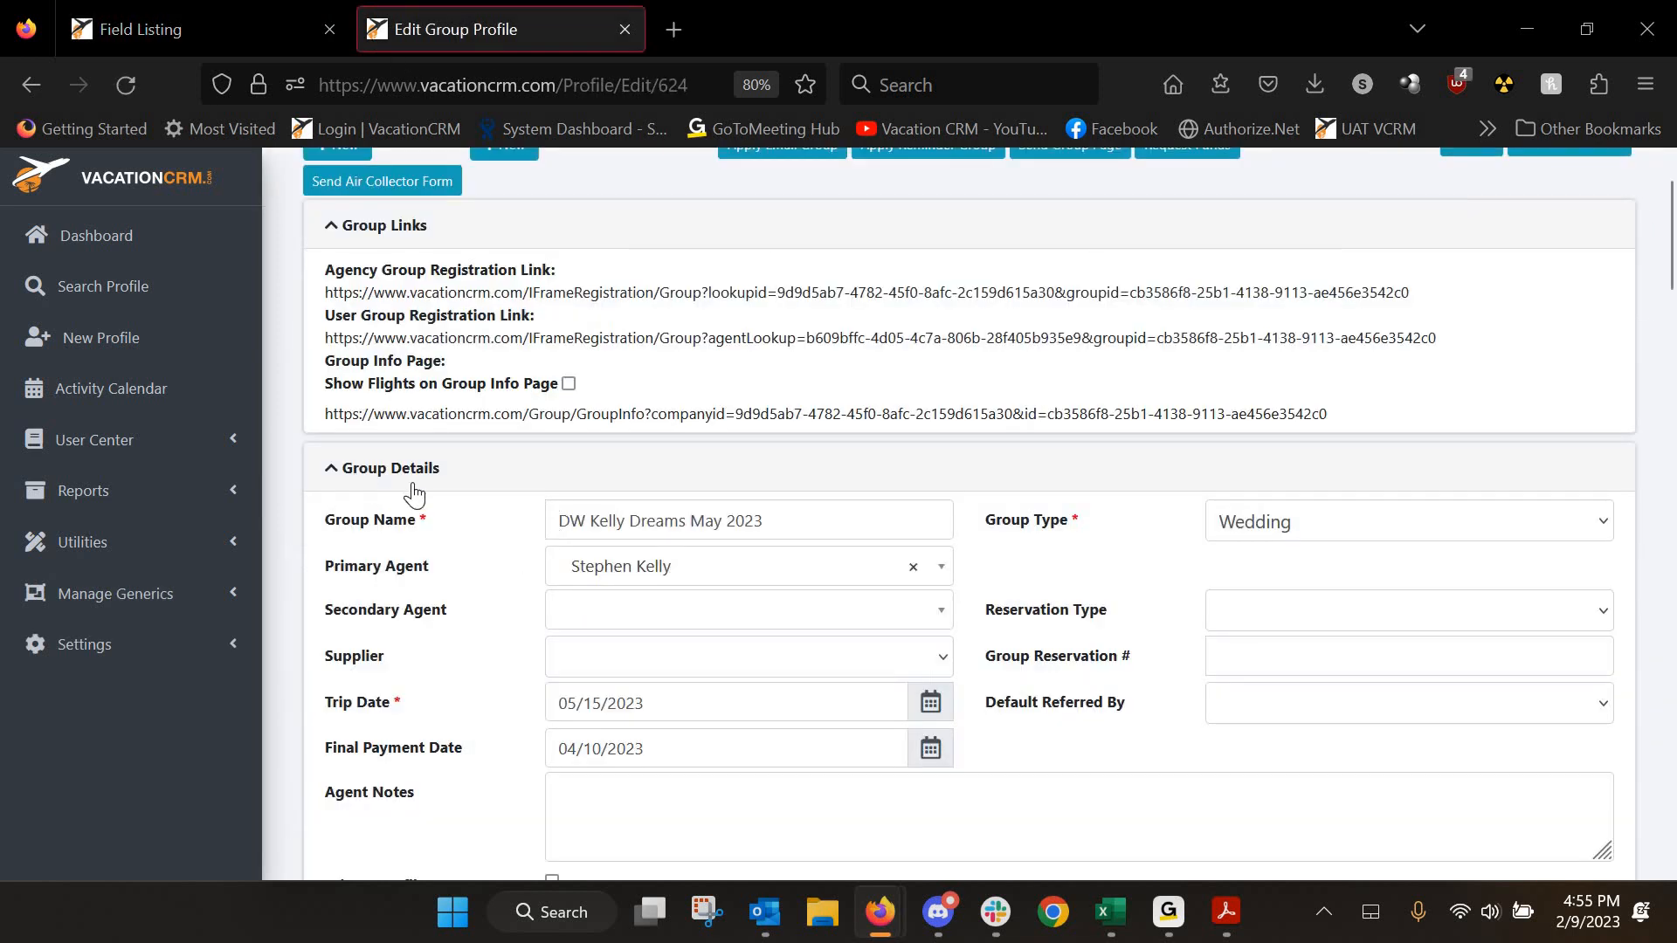
click(128, 18)
scroll(888, 570, down, 5)
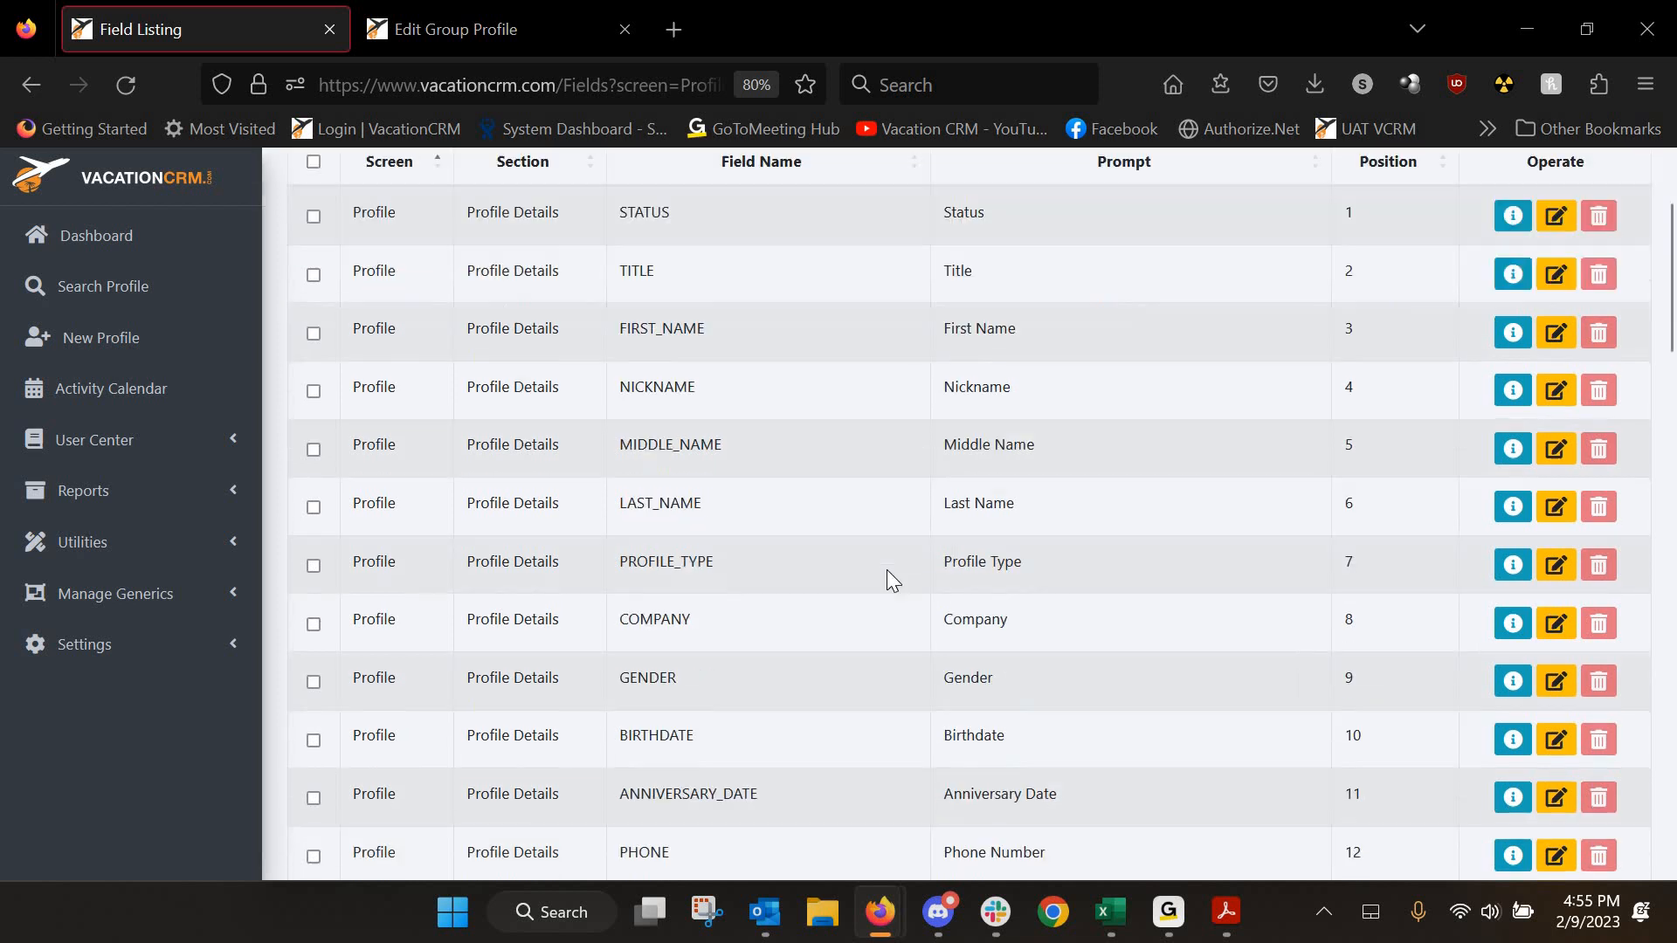
scroll(449, 469, up, 5)
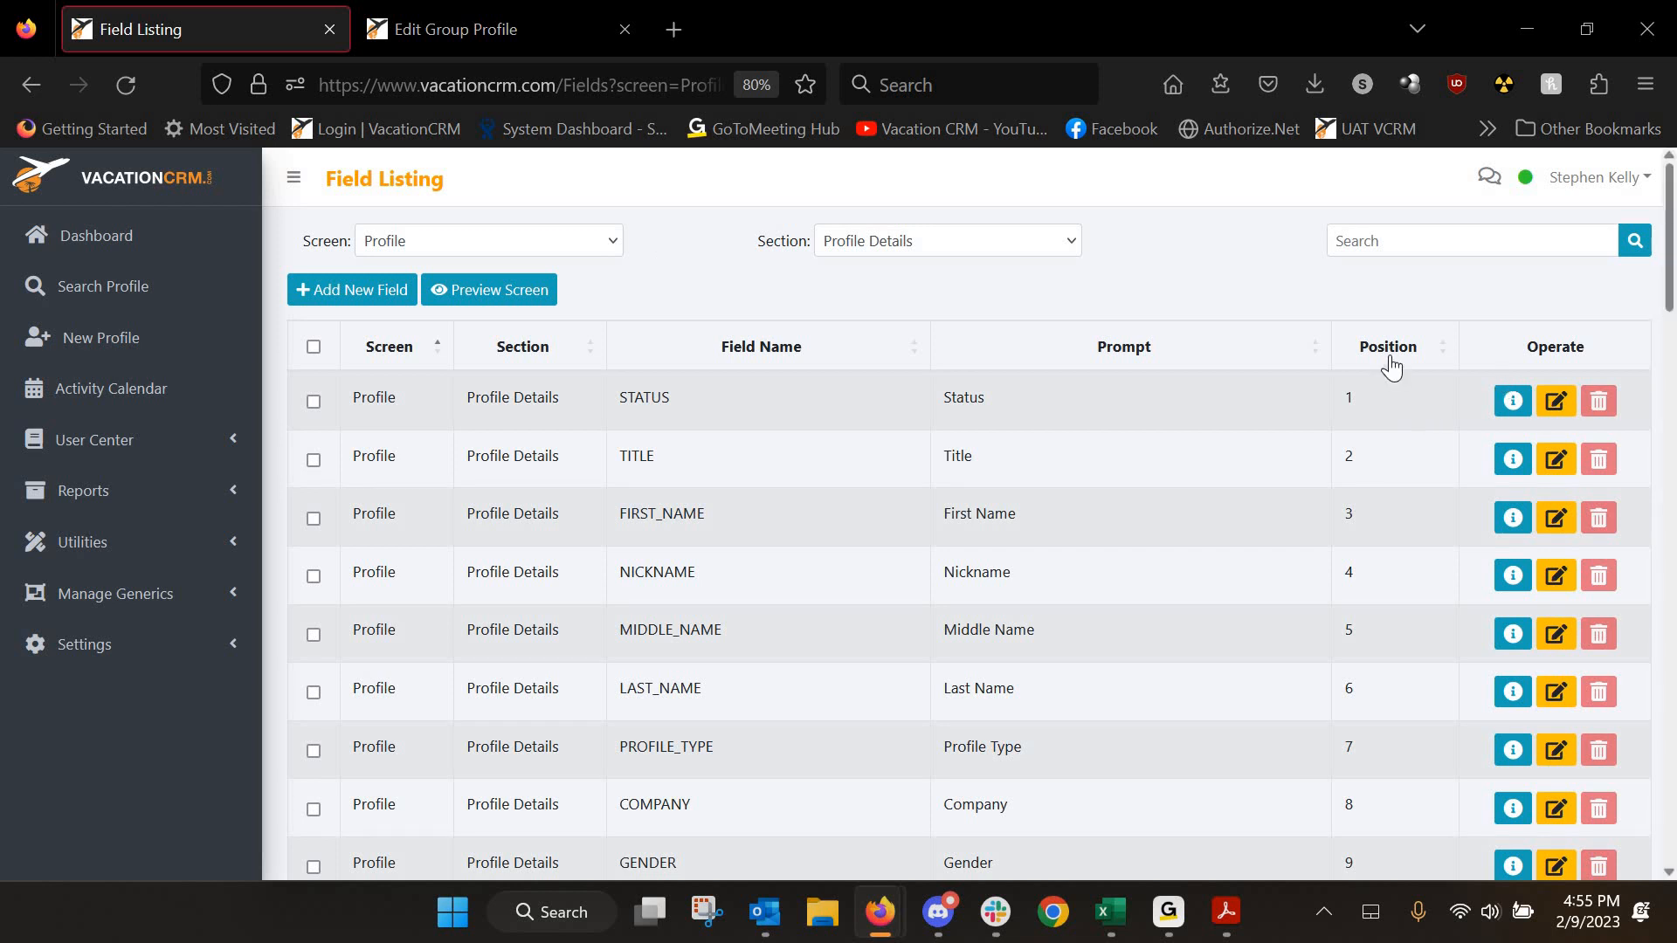
scroll(1292, 757, down, 1)
scroll(1292, 756, down, 1)
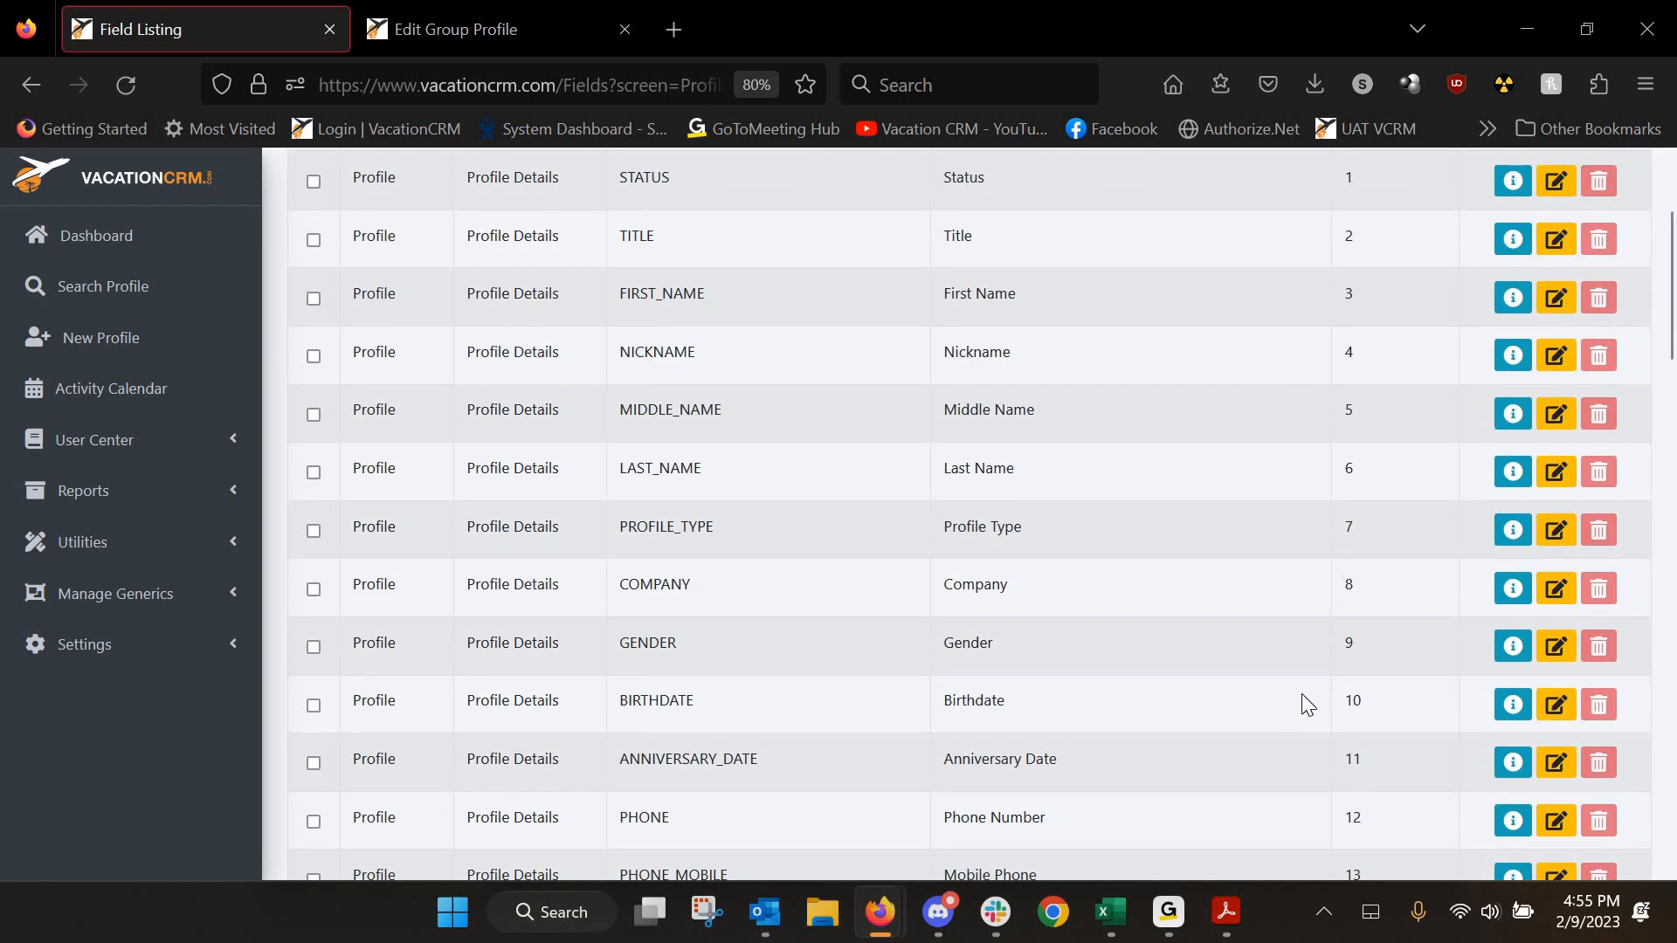
scroll(1309, 787, down, 1)
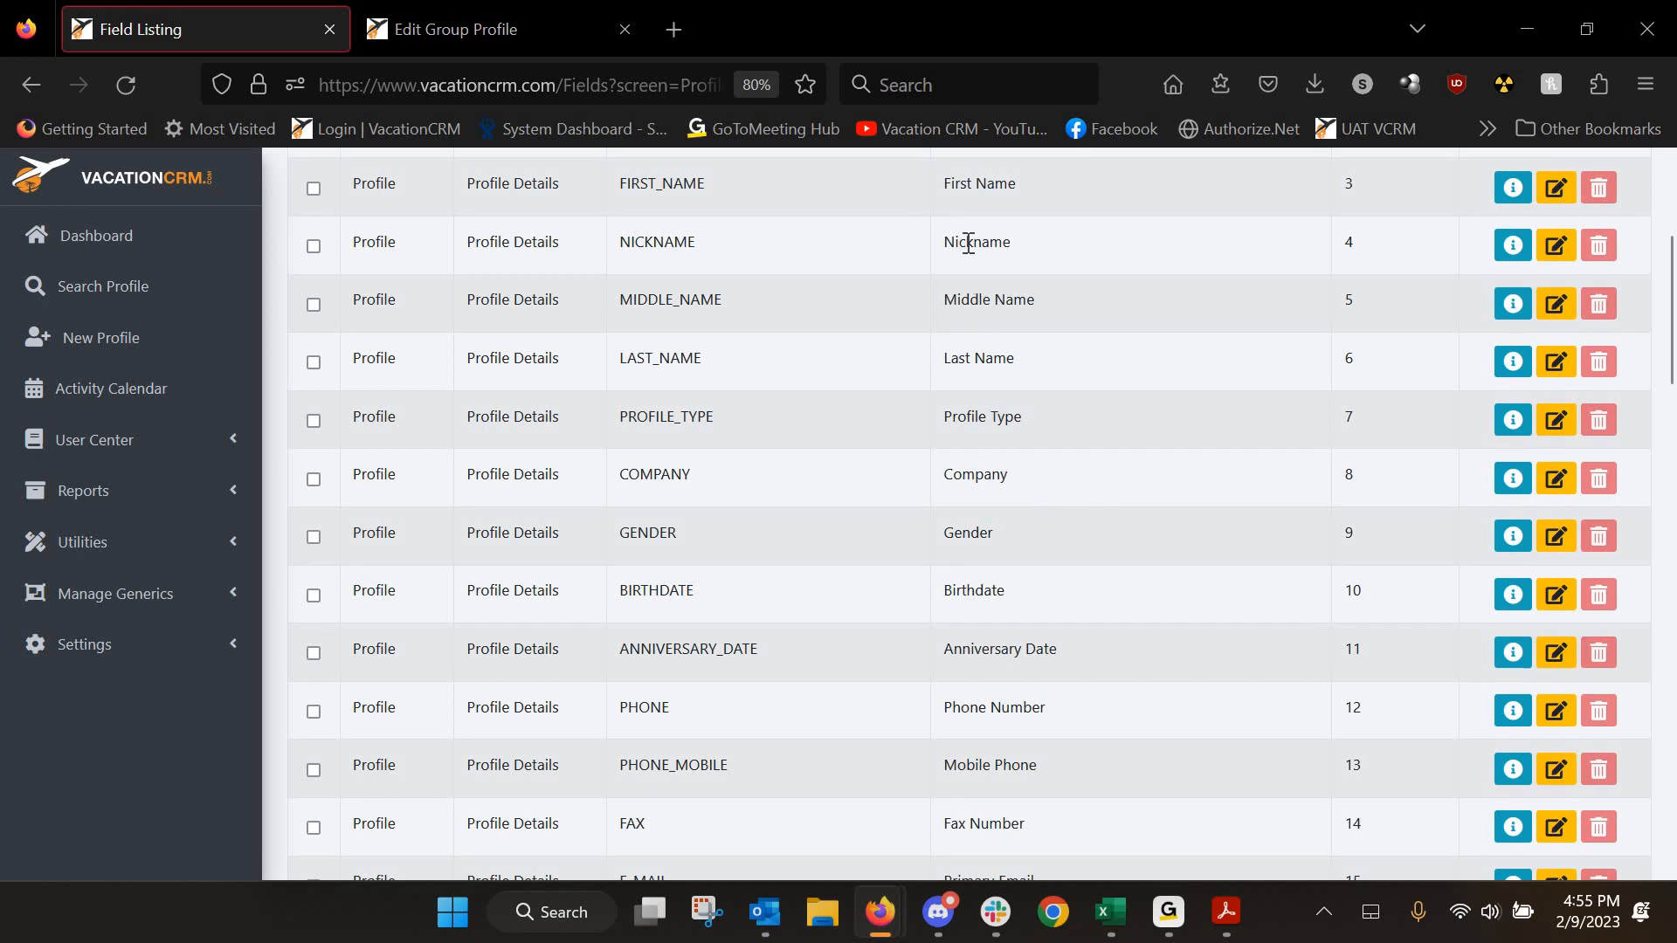
scroll(968, 292, up, 2)
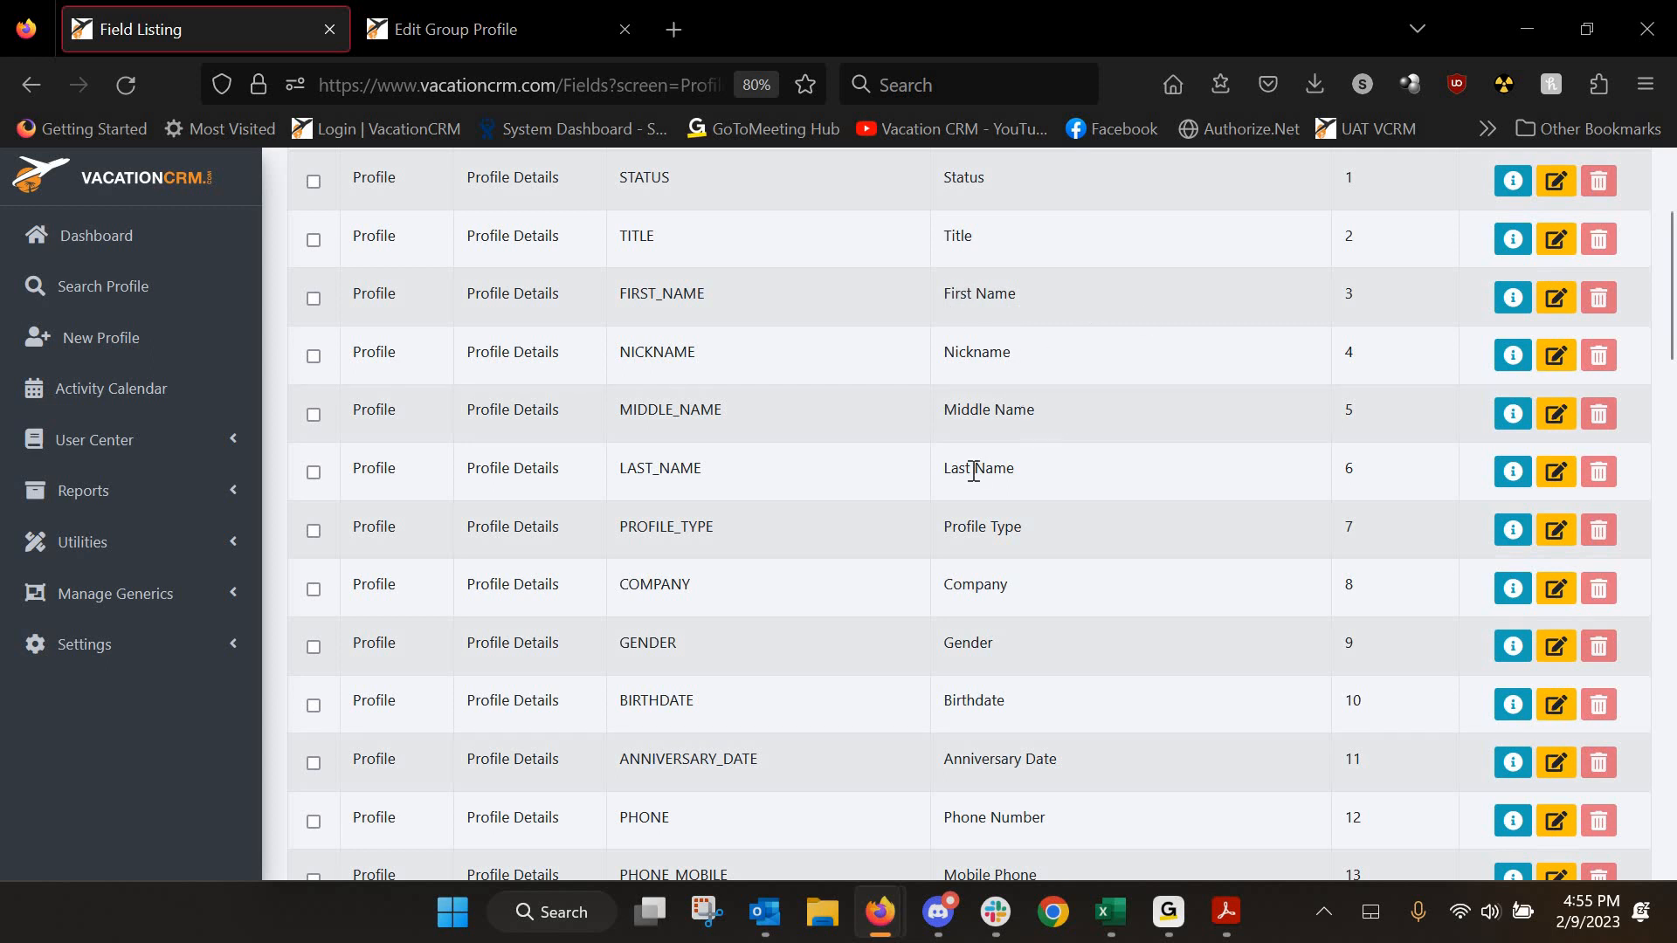
scroll(1028, 464, down, 10)
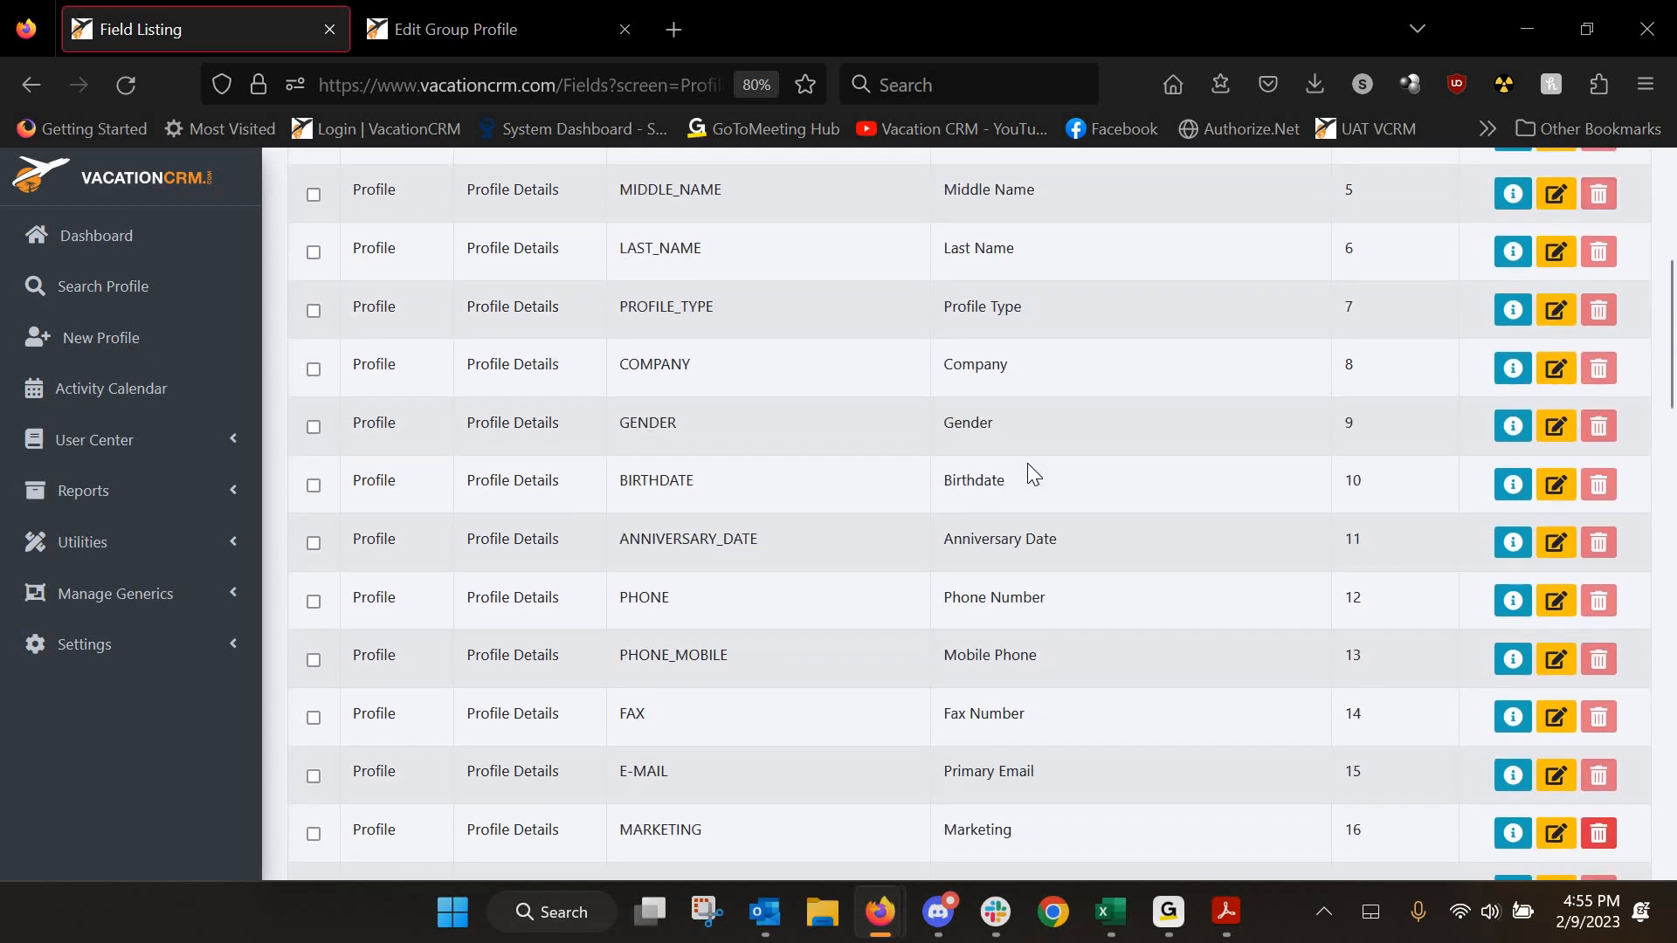
scroll(1027, 463, down, 6)
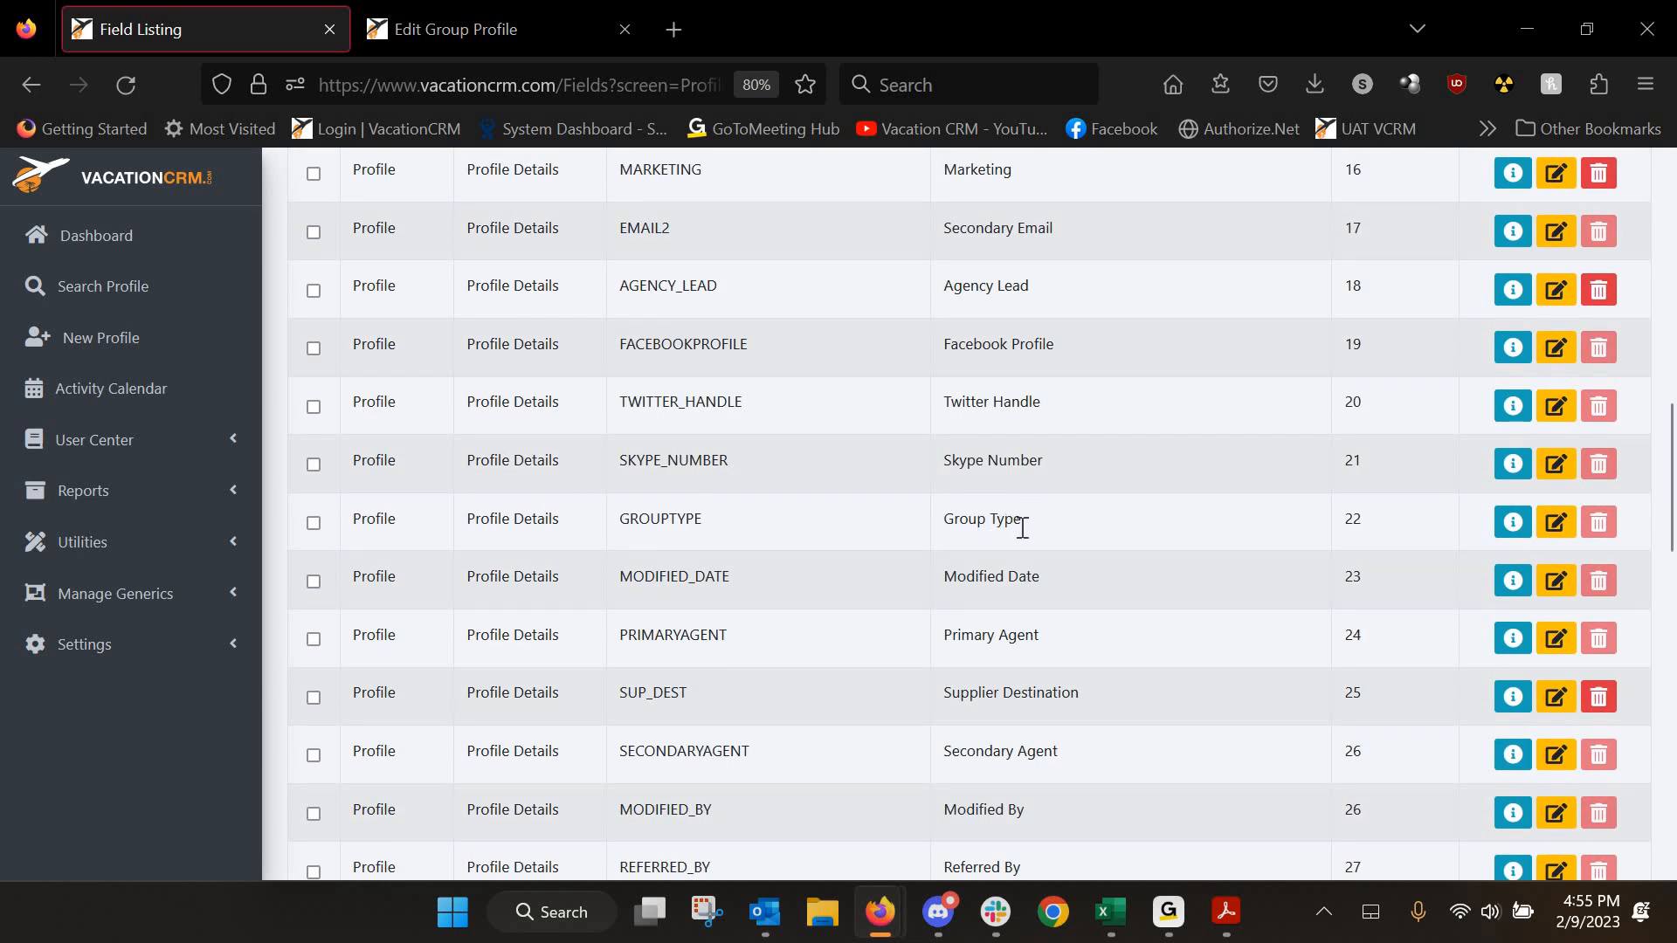
scroll(1023, 527, down, 6)
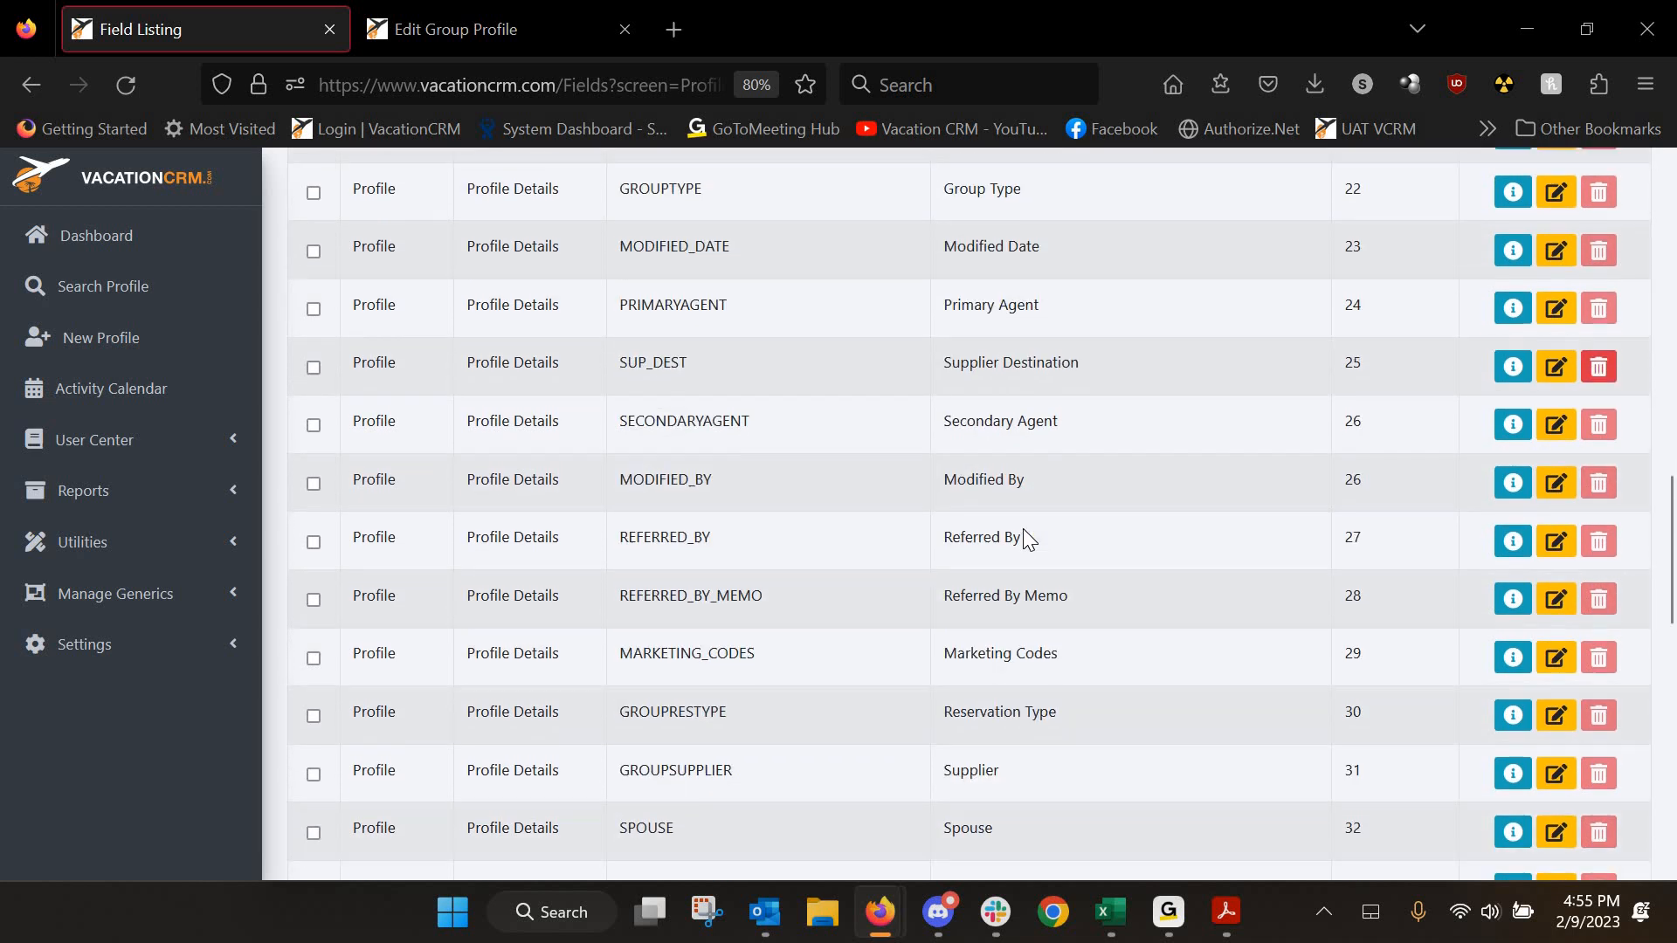
scroll(1023, 529, down, 2)
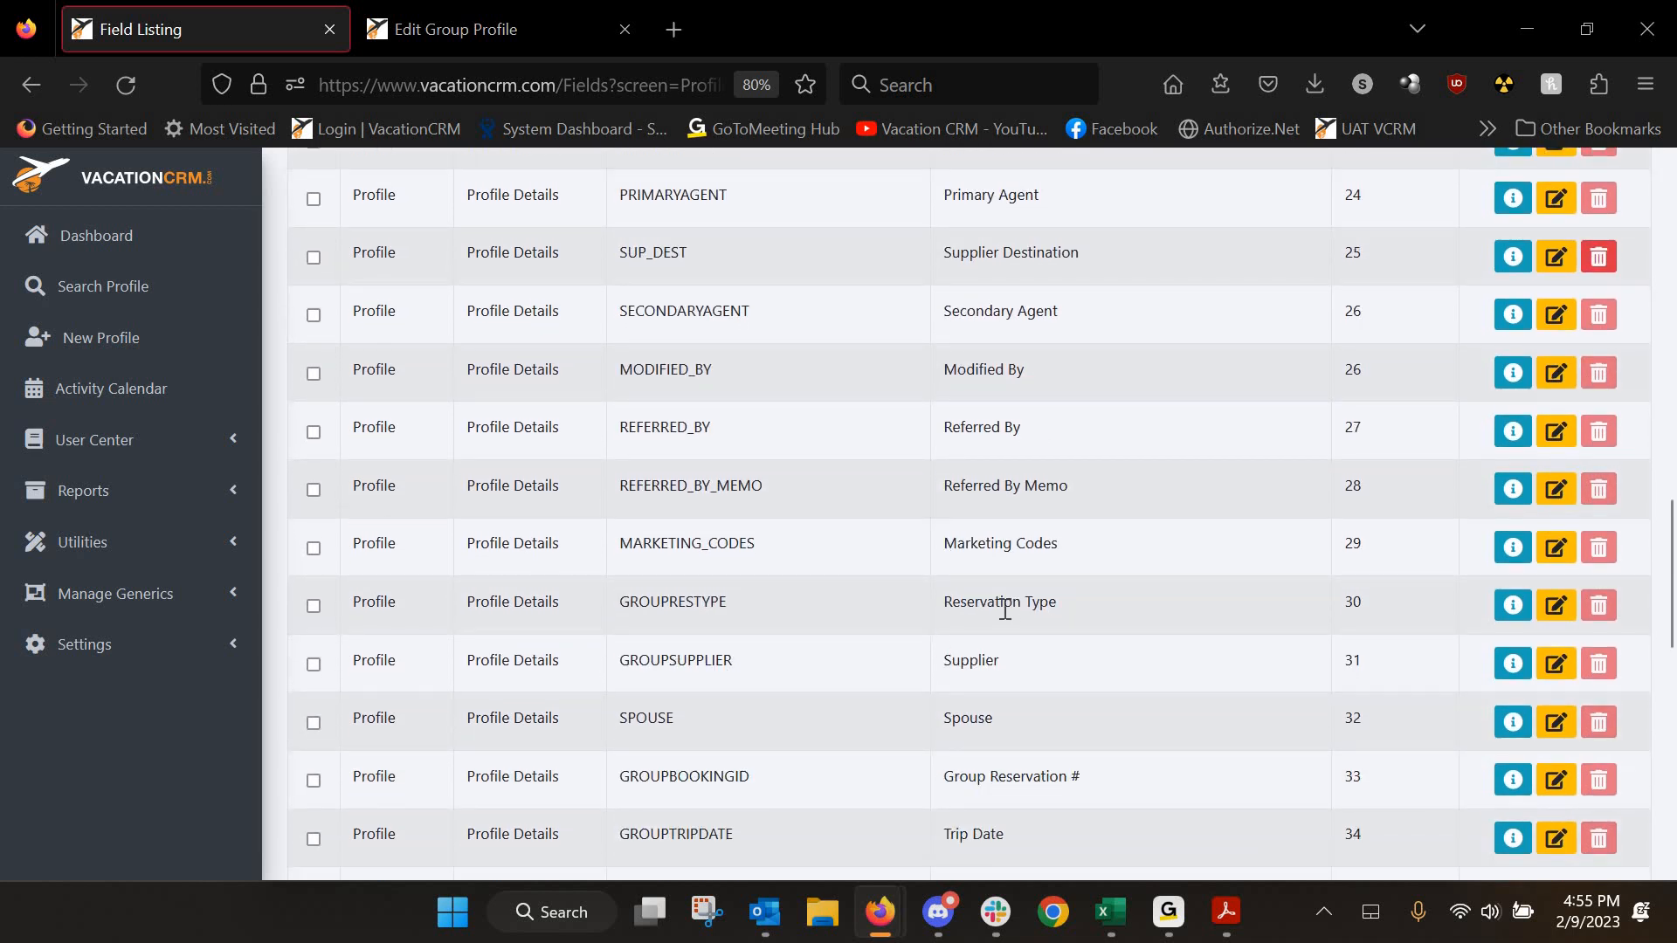
- Compare the date fields on the group profile with the positions of Trip Date and Final Payment Date in the field listing
click(443, 29)
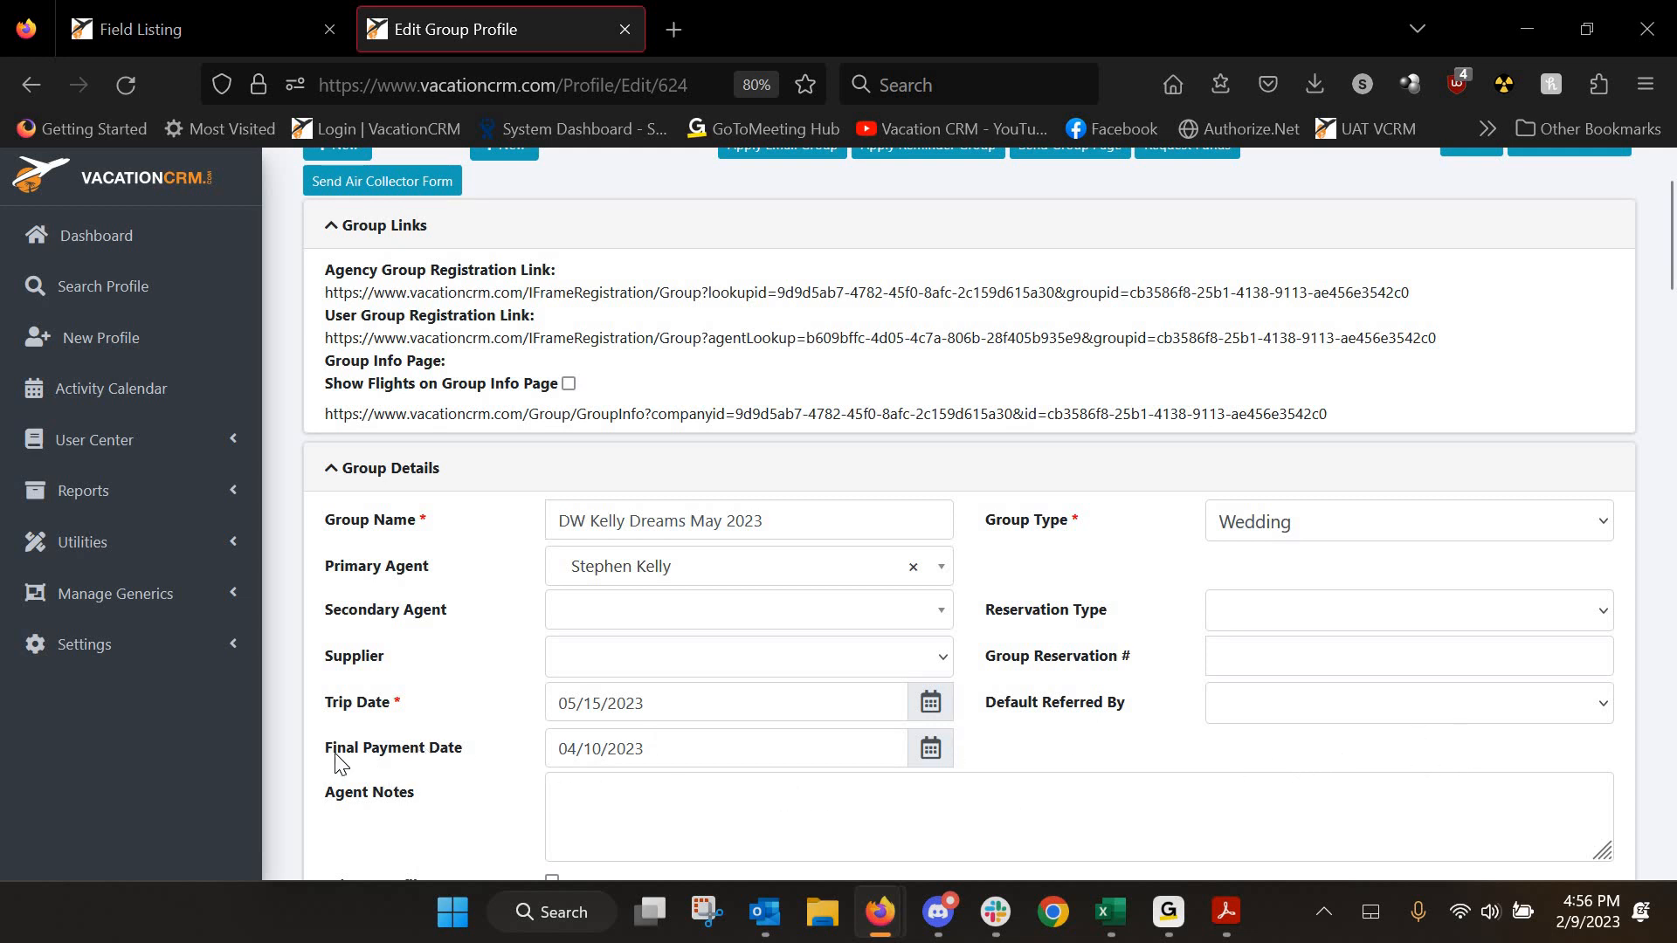
click(220, 35)
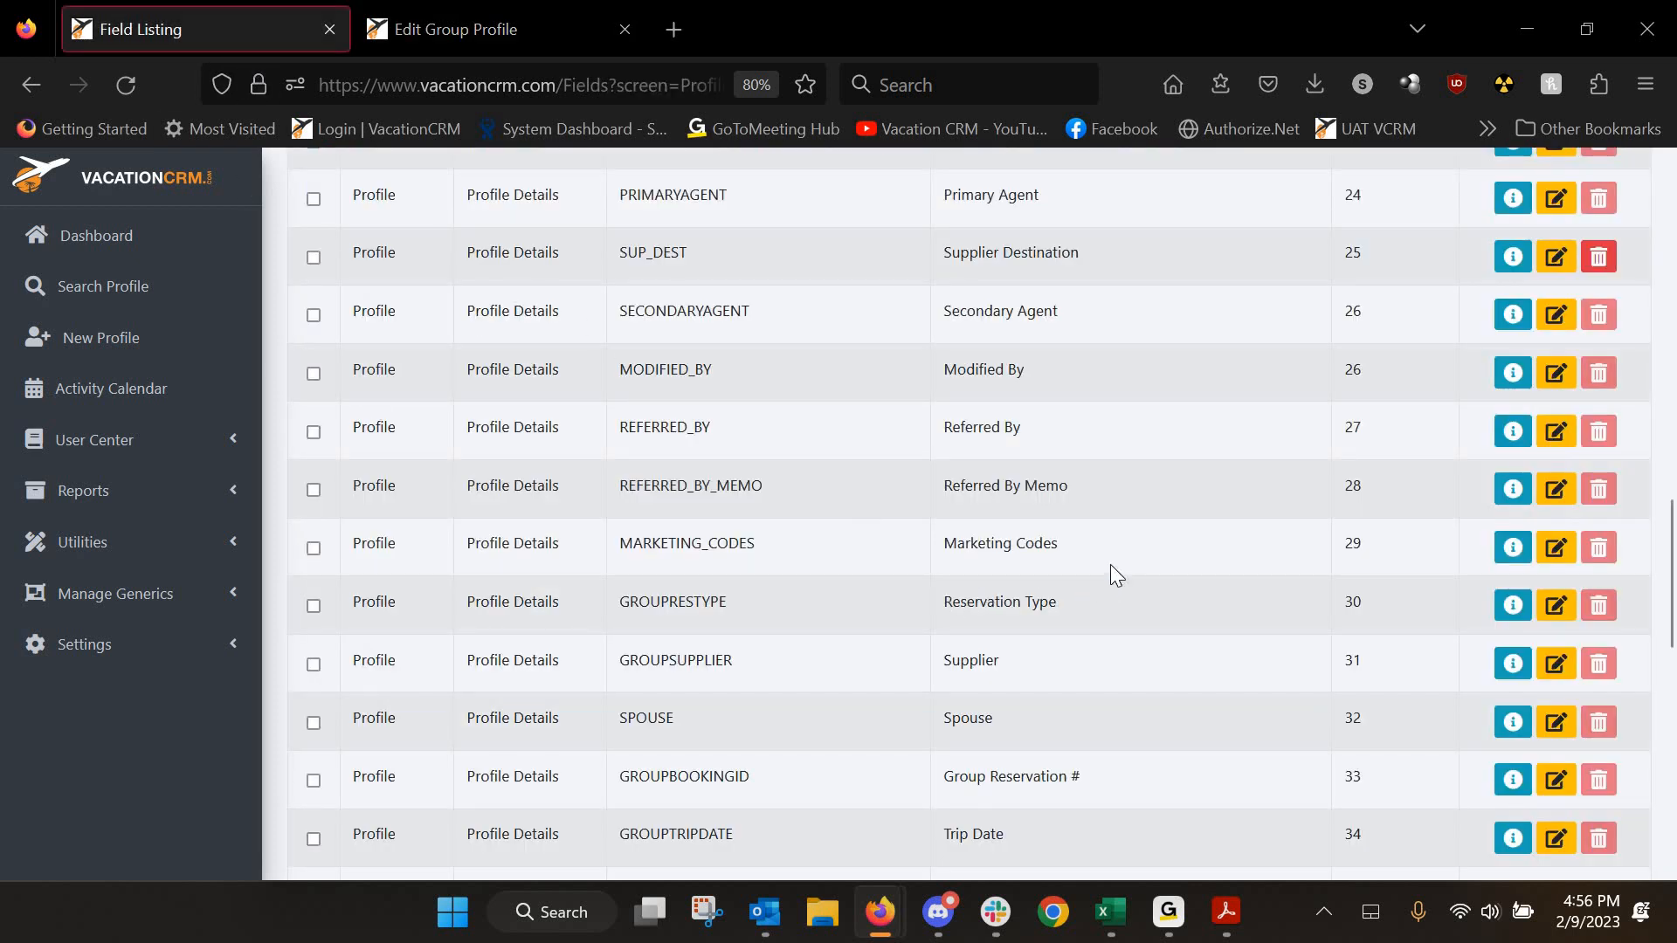
scroll(1078, 433, down, 3)
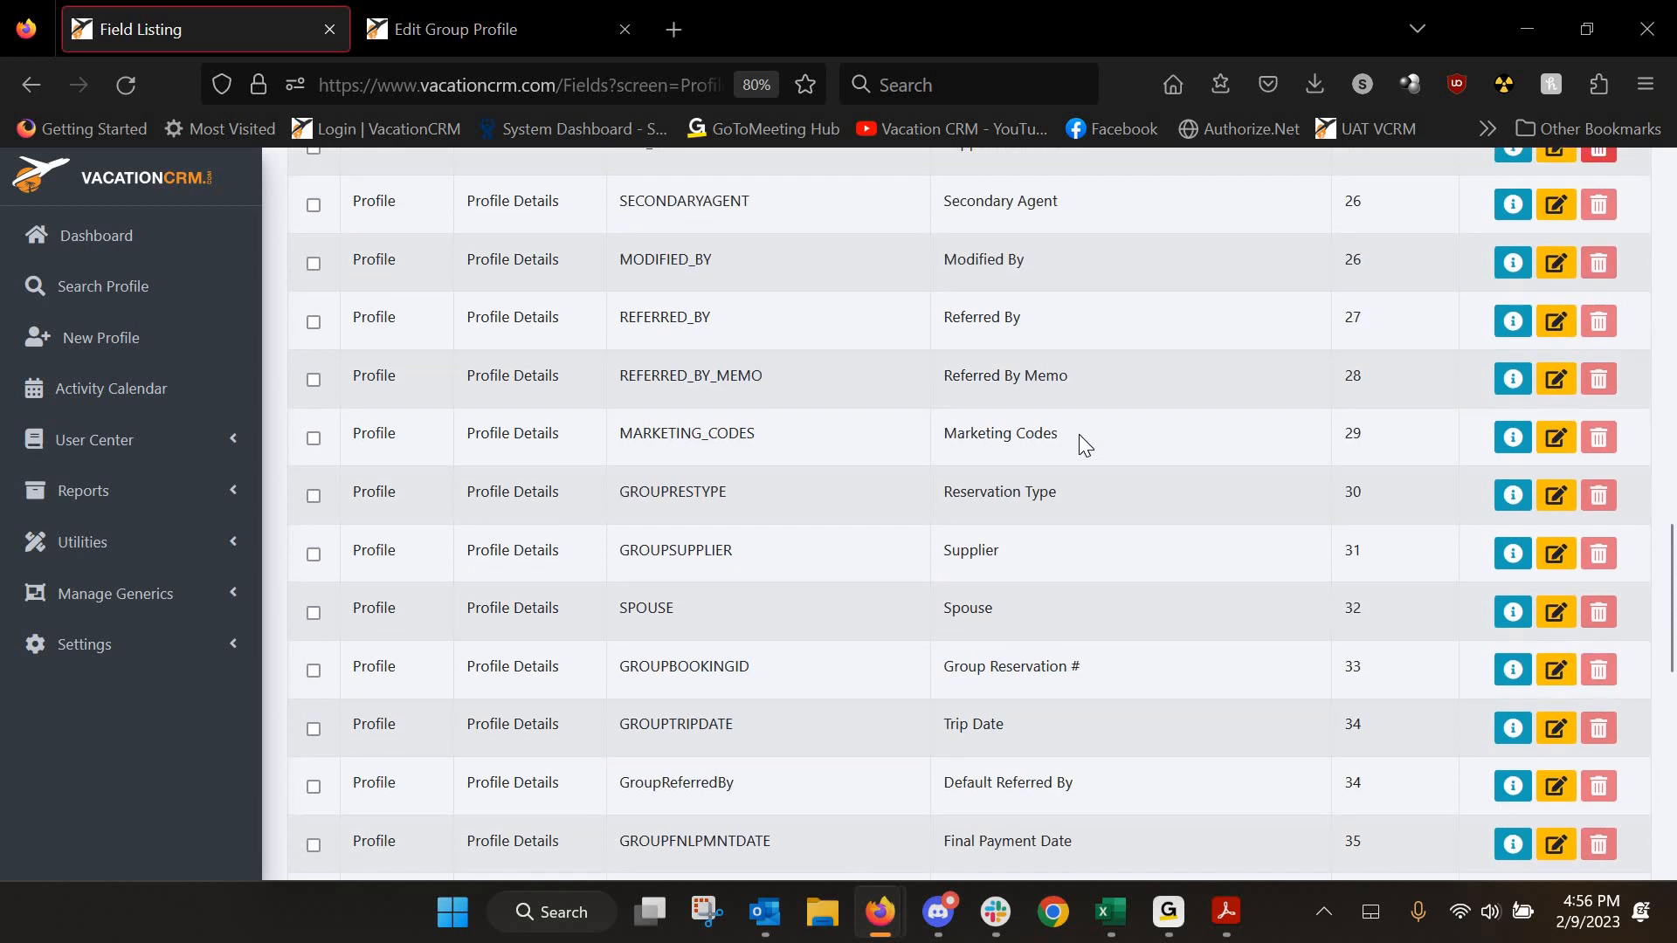
scroll(1238, 573, down, 2)
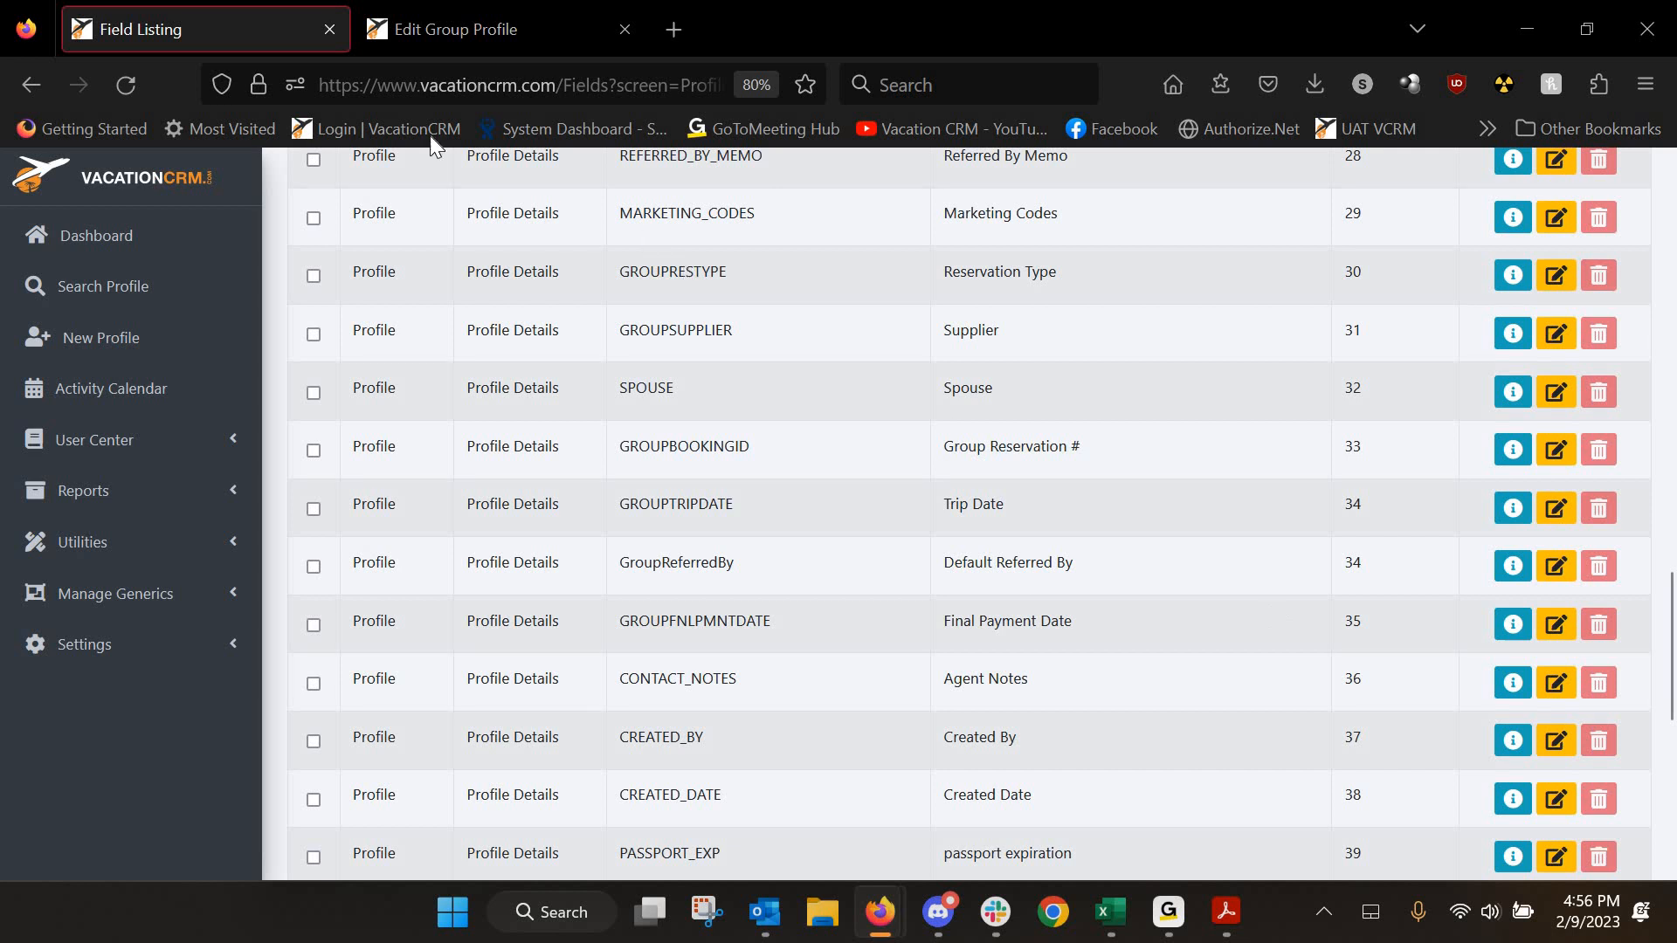
- Start a new Profile Details field with the name SECOND_DEPOSIT and the title Second Deposit Due Date
scroll(603, 424, up, 15)
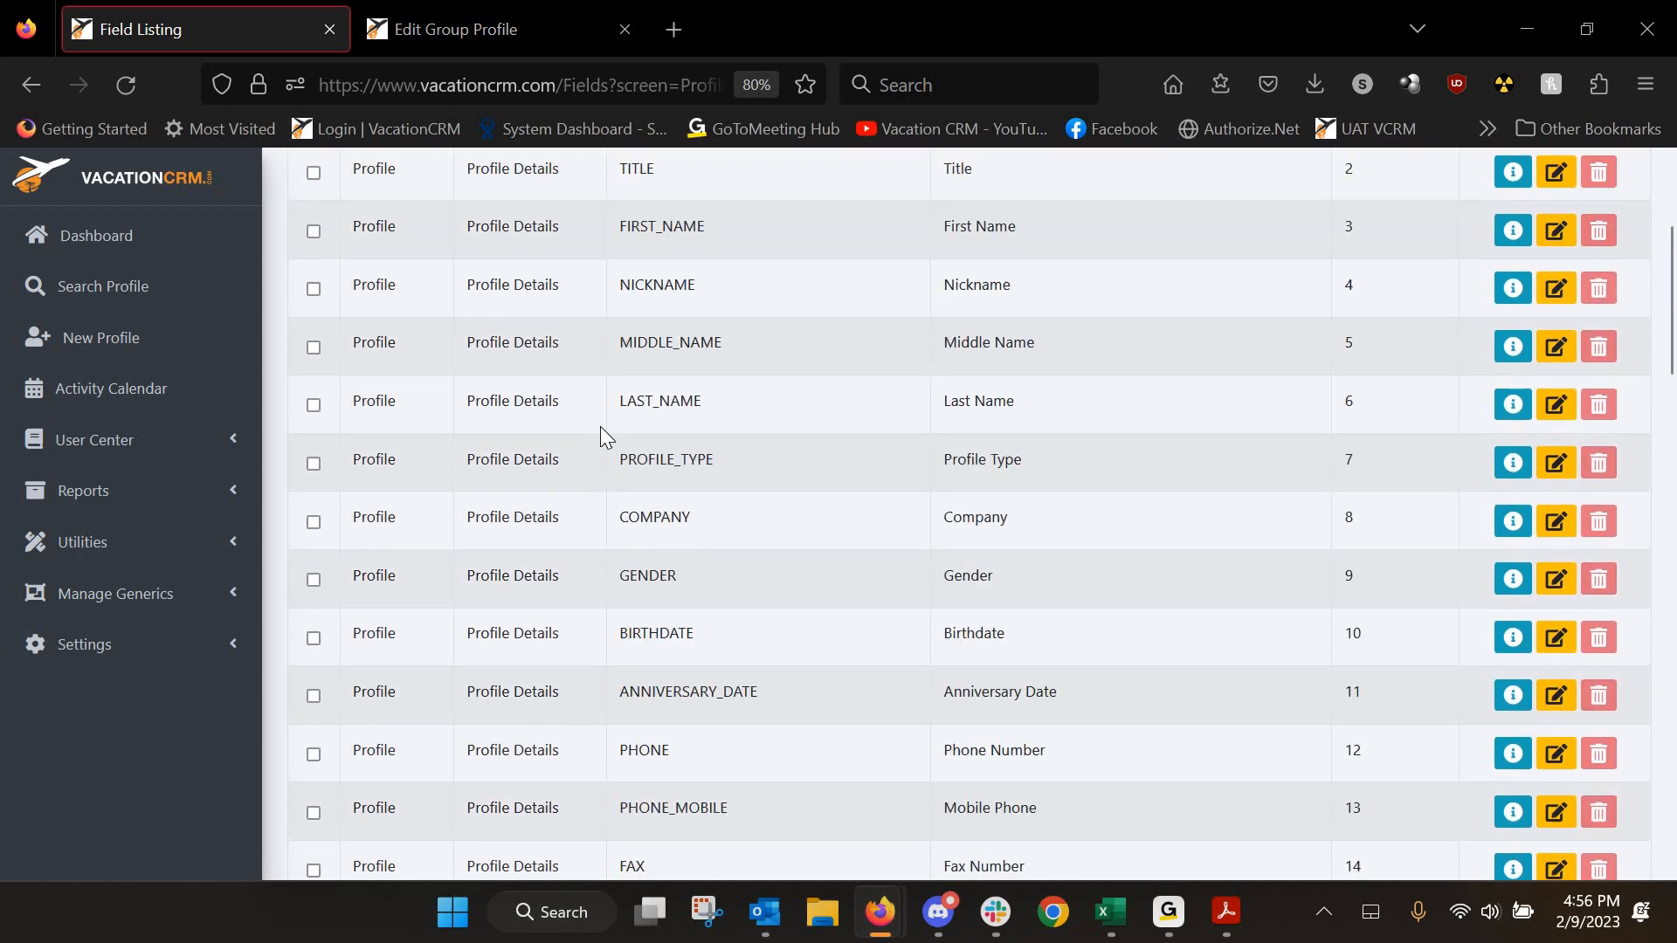
scroll(600, 426, up, 3)
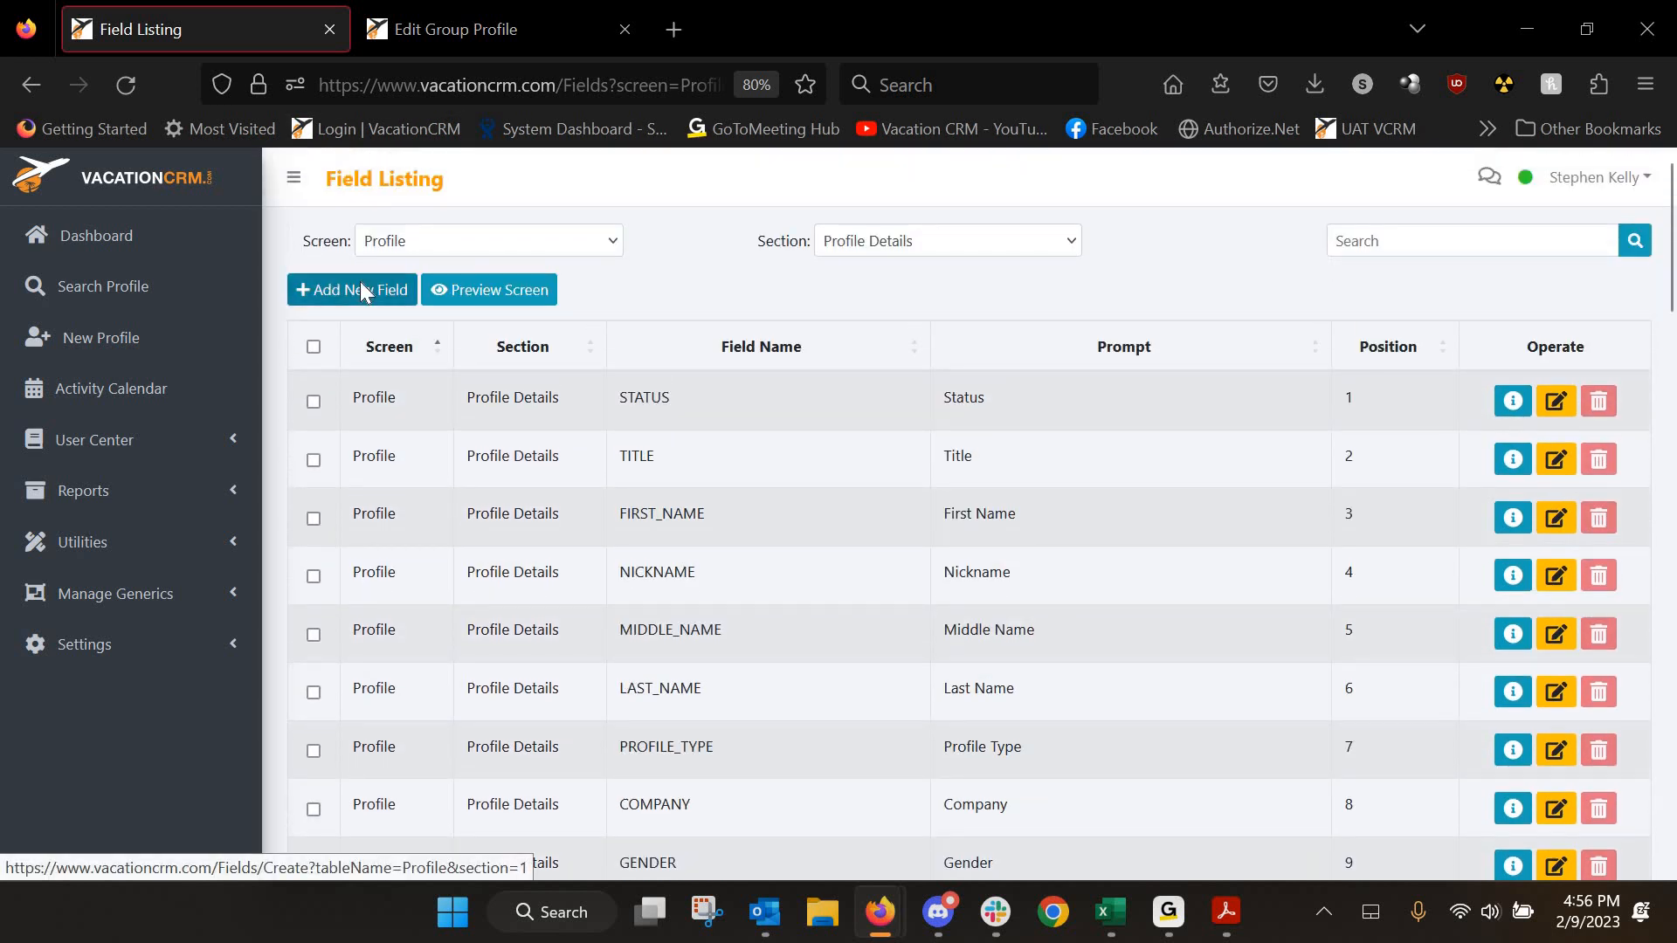
click(363, 291)
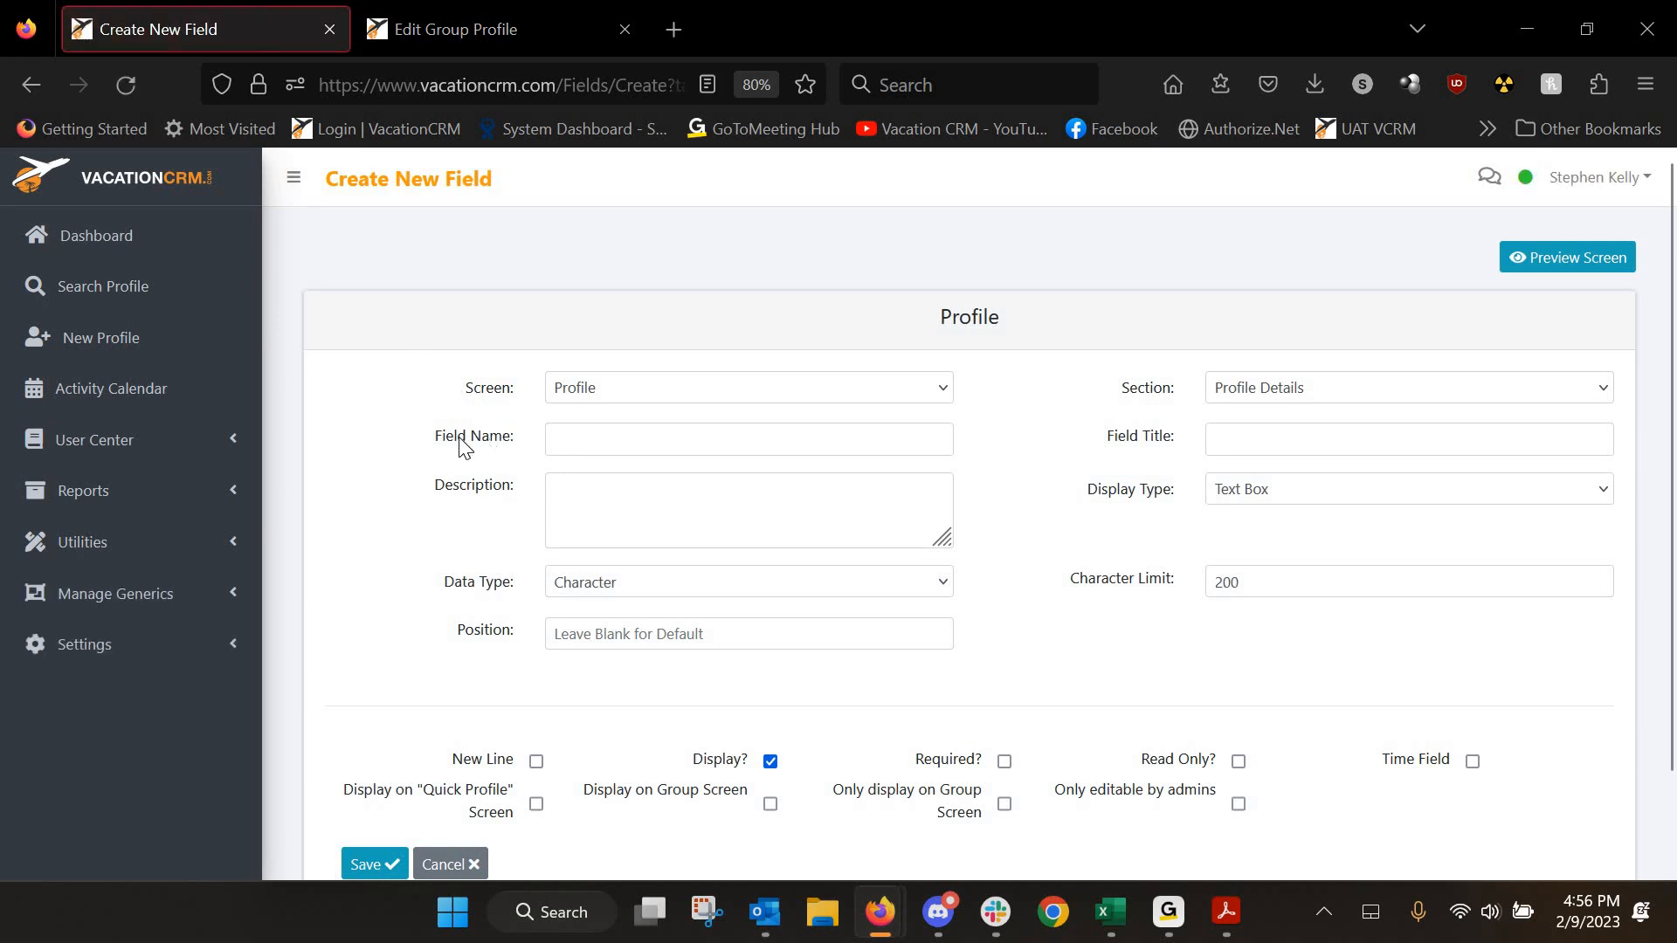
drag(435, 440, 610, 431)
click(612, 432)
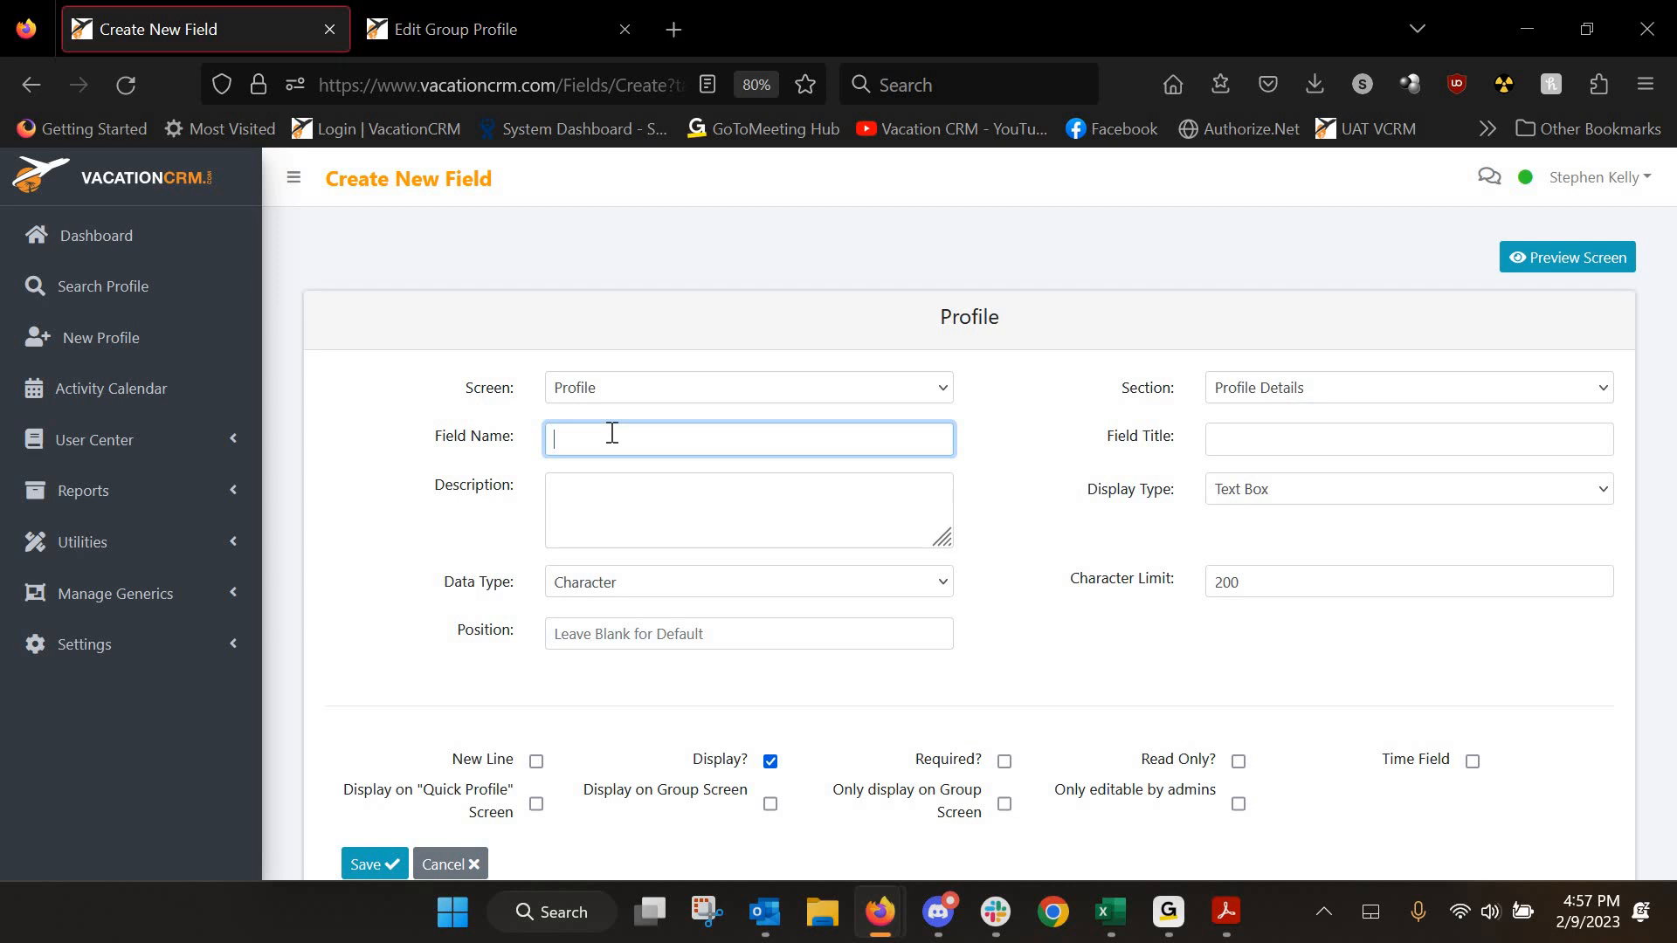
text(Se)
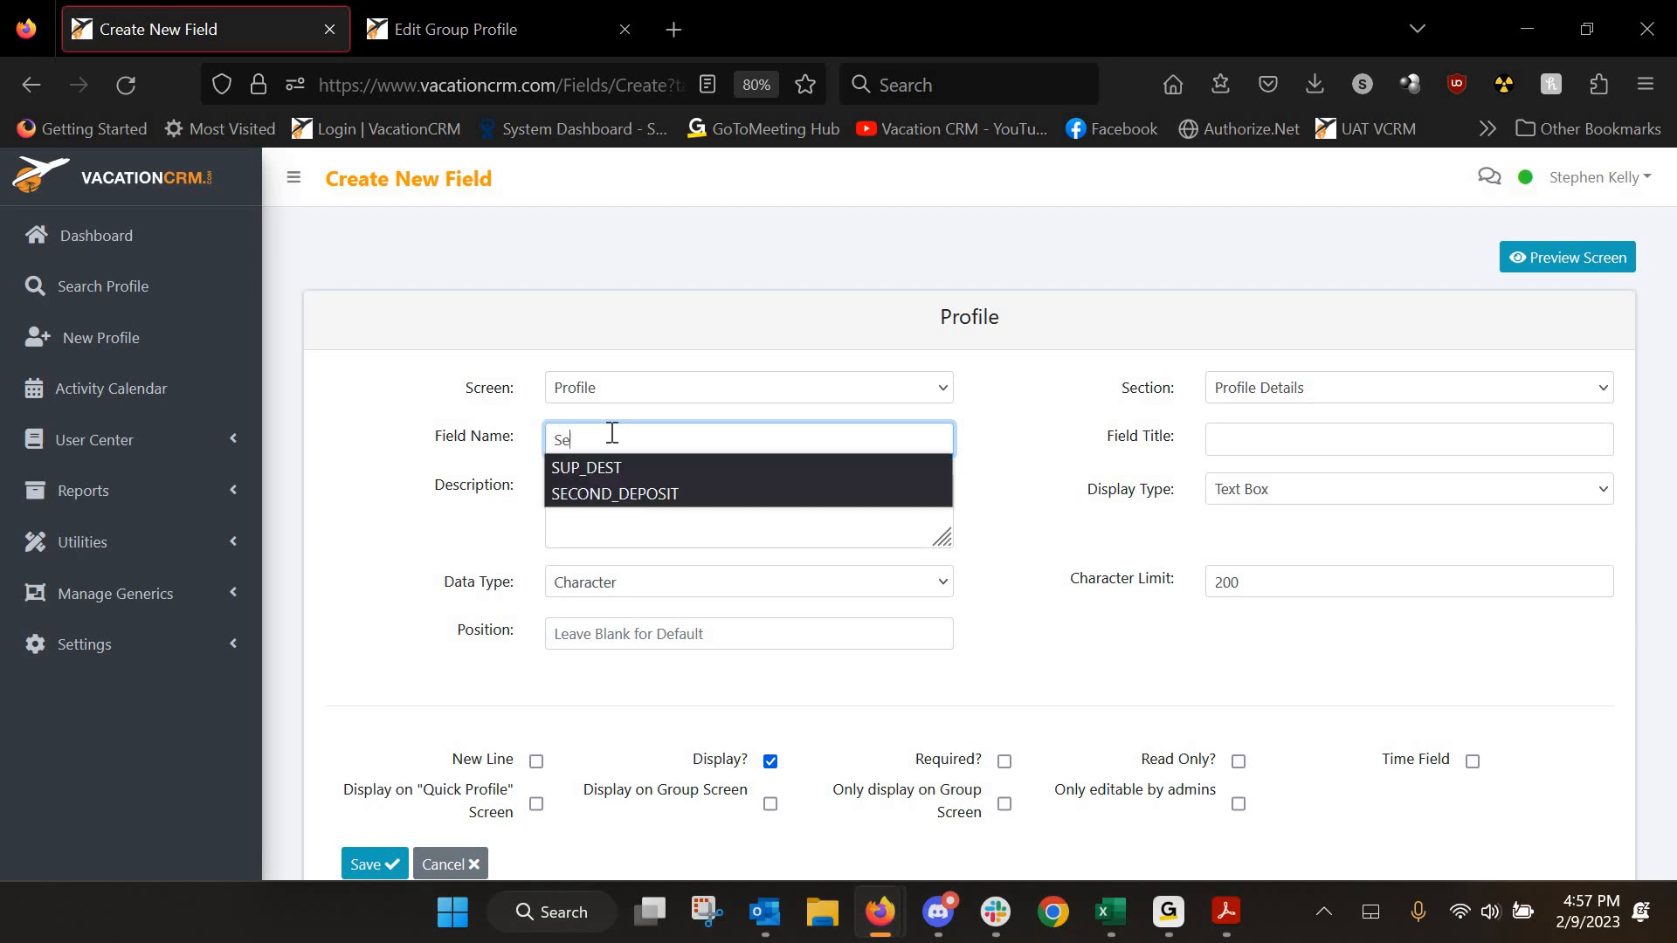
click(612, 468)
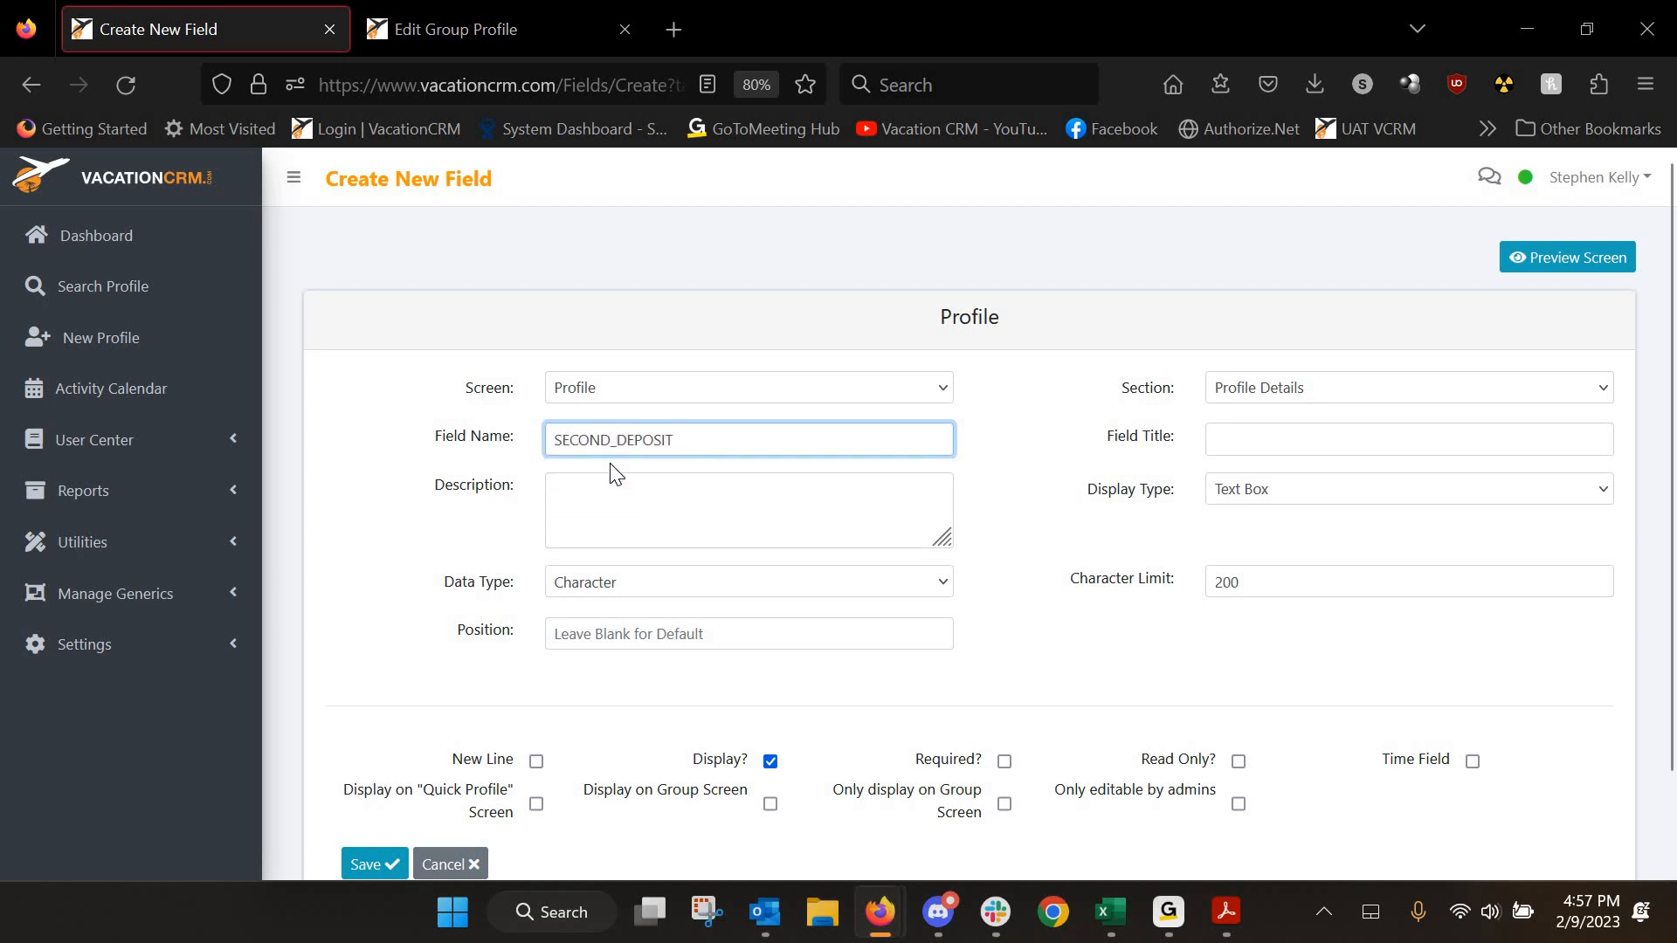
click(1282, 434)
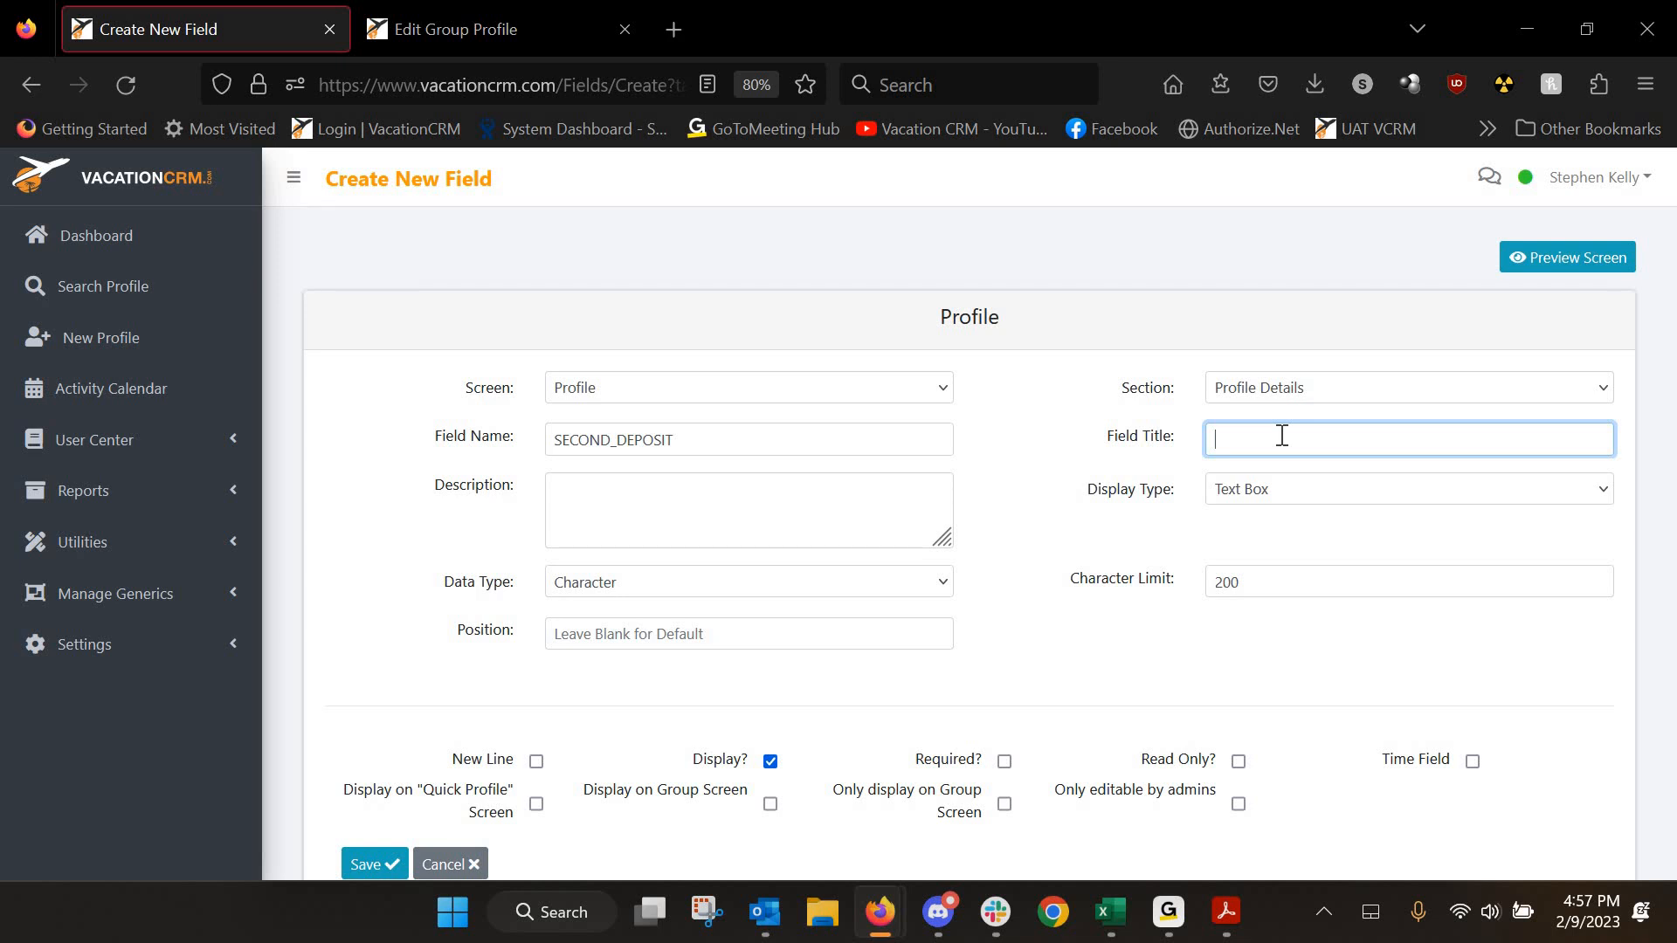
text(S)
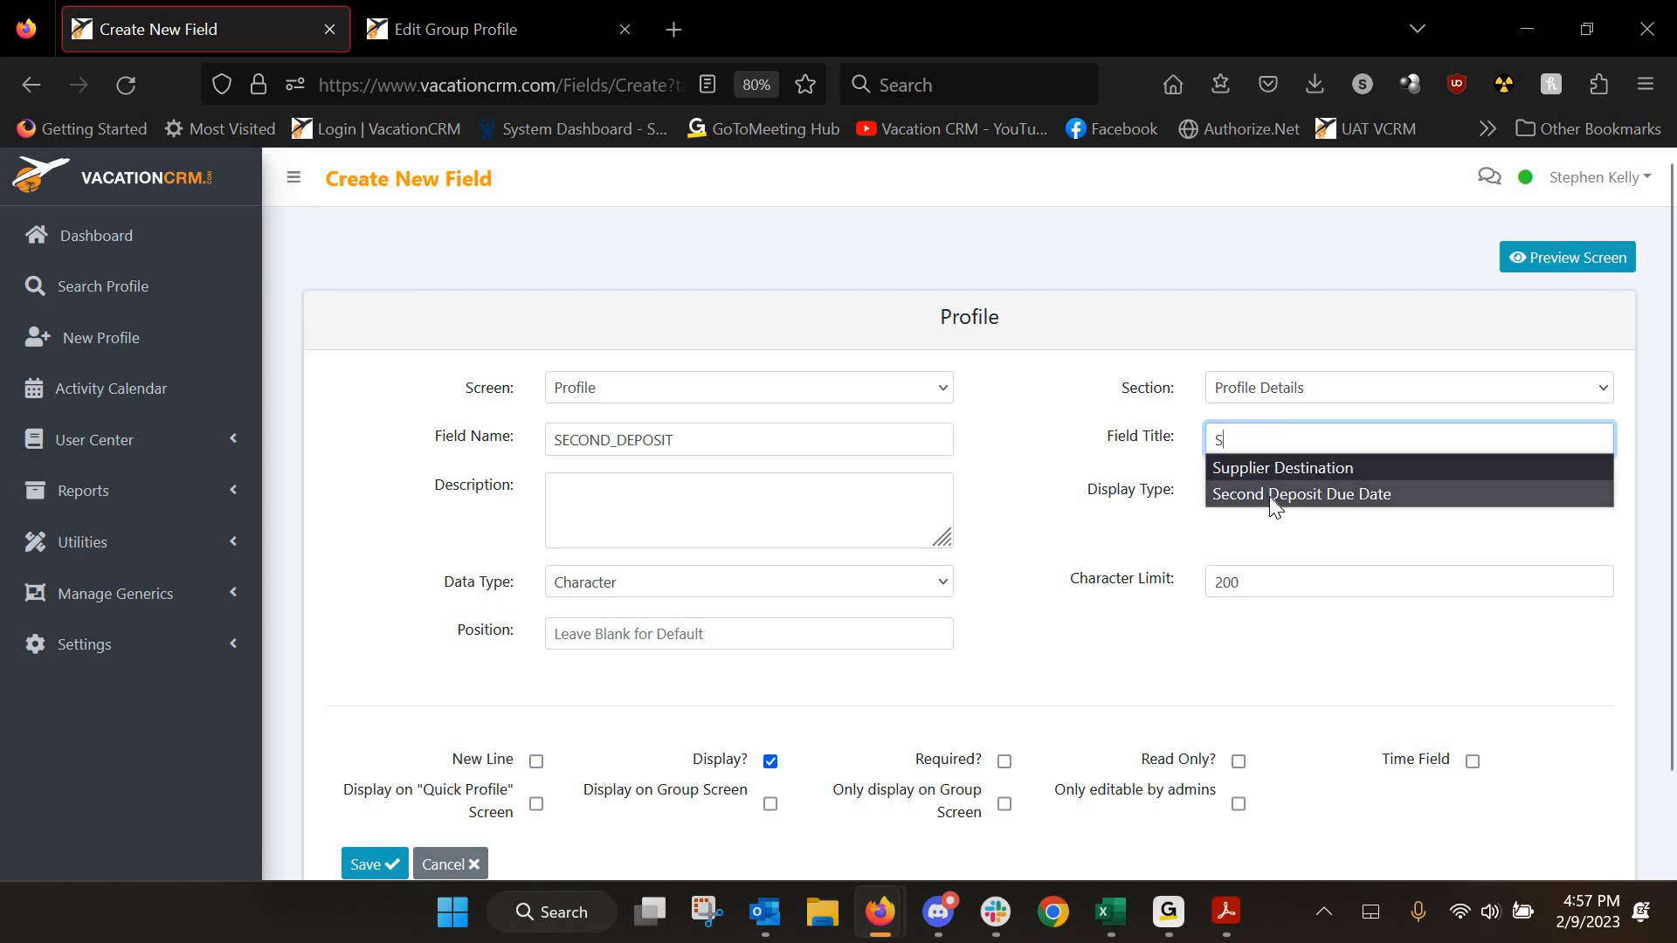
click(1270, 496)
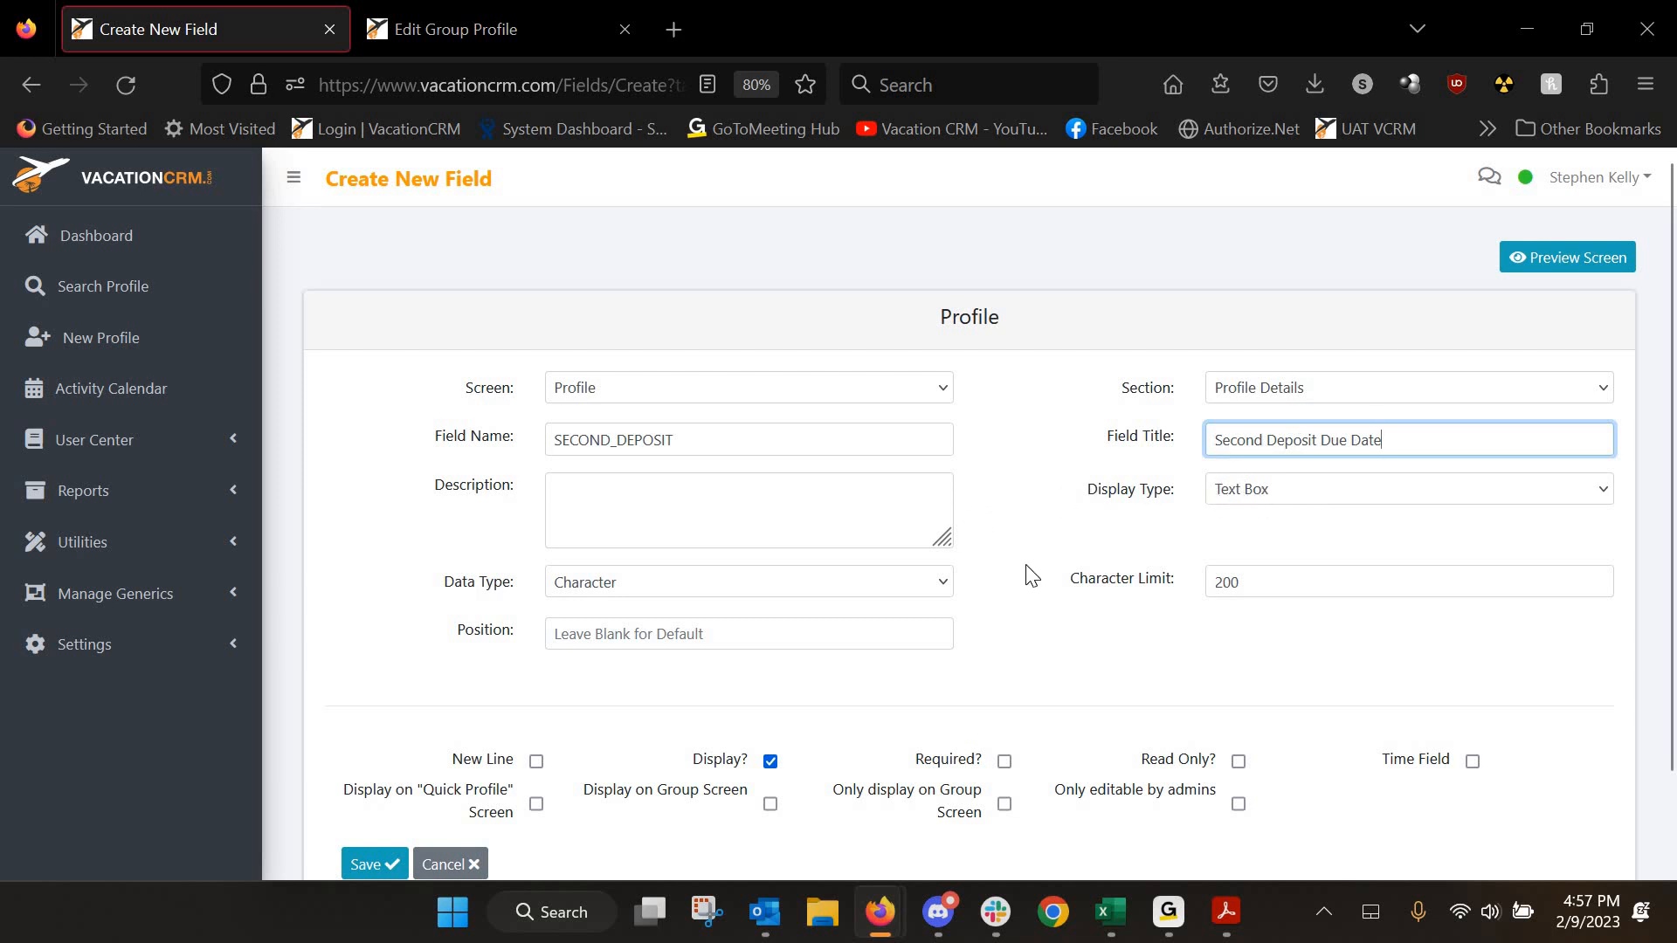
- Set the new field's data type to Date and its position to 35
click(620, 594)
click(580, 643)
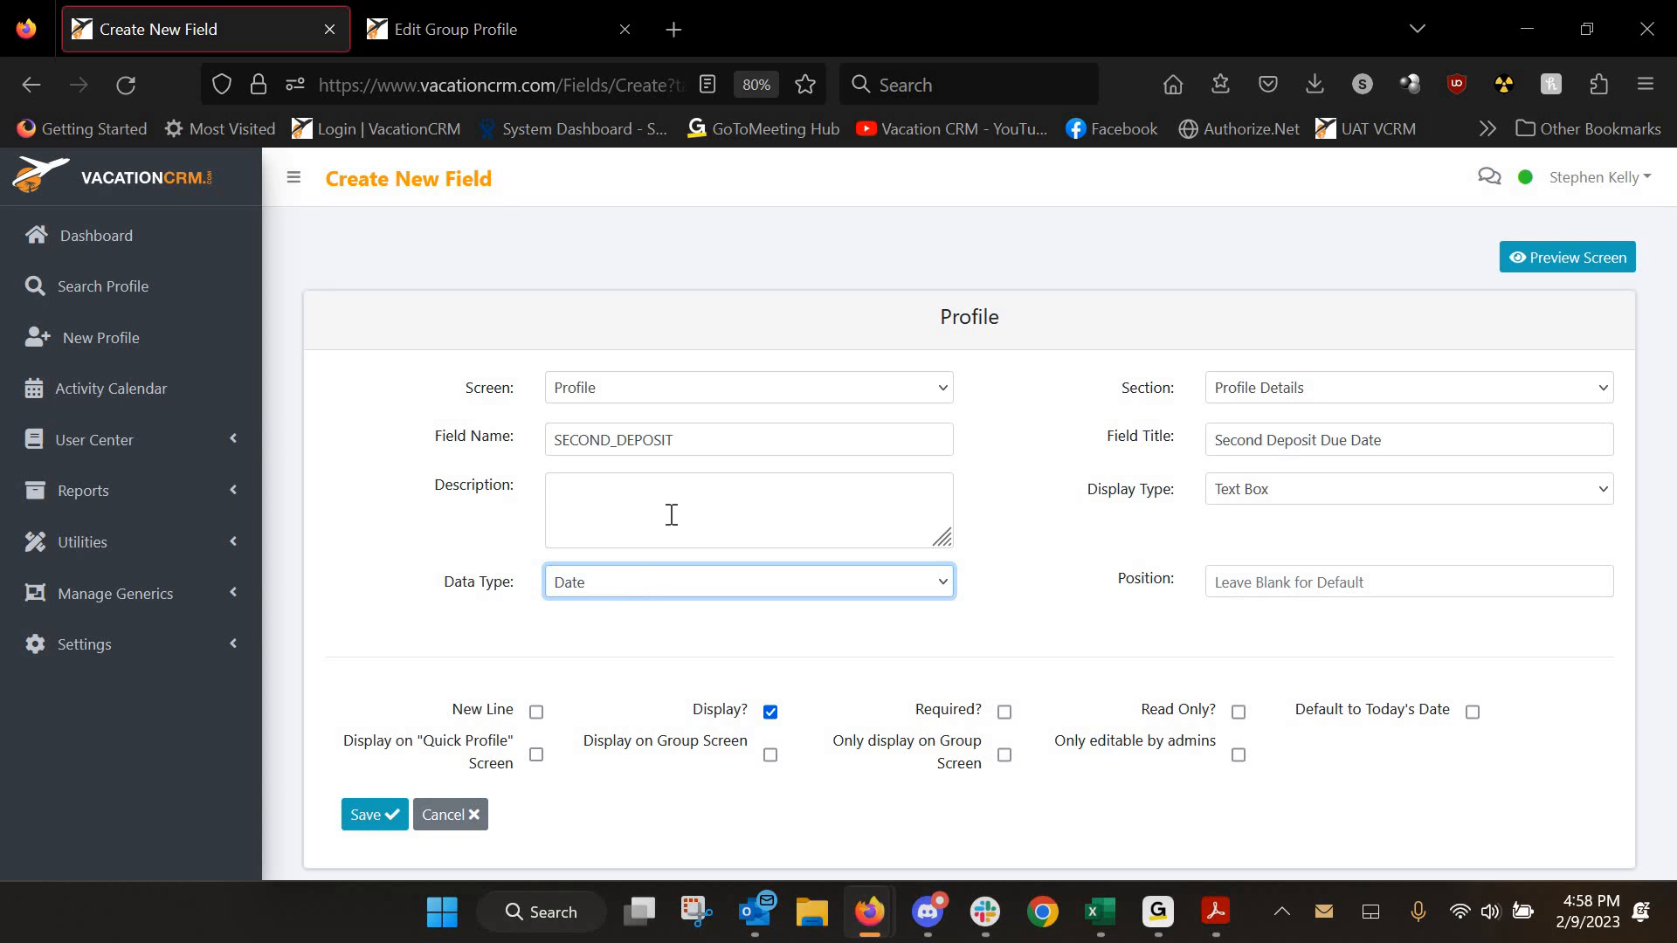
click(1240, 583)
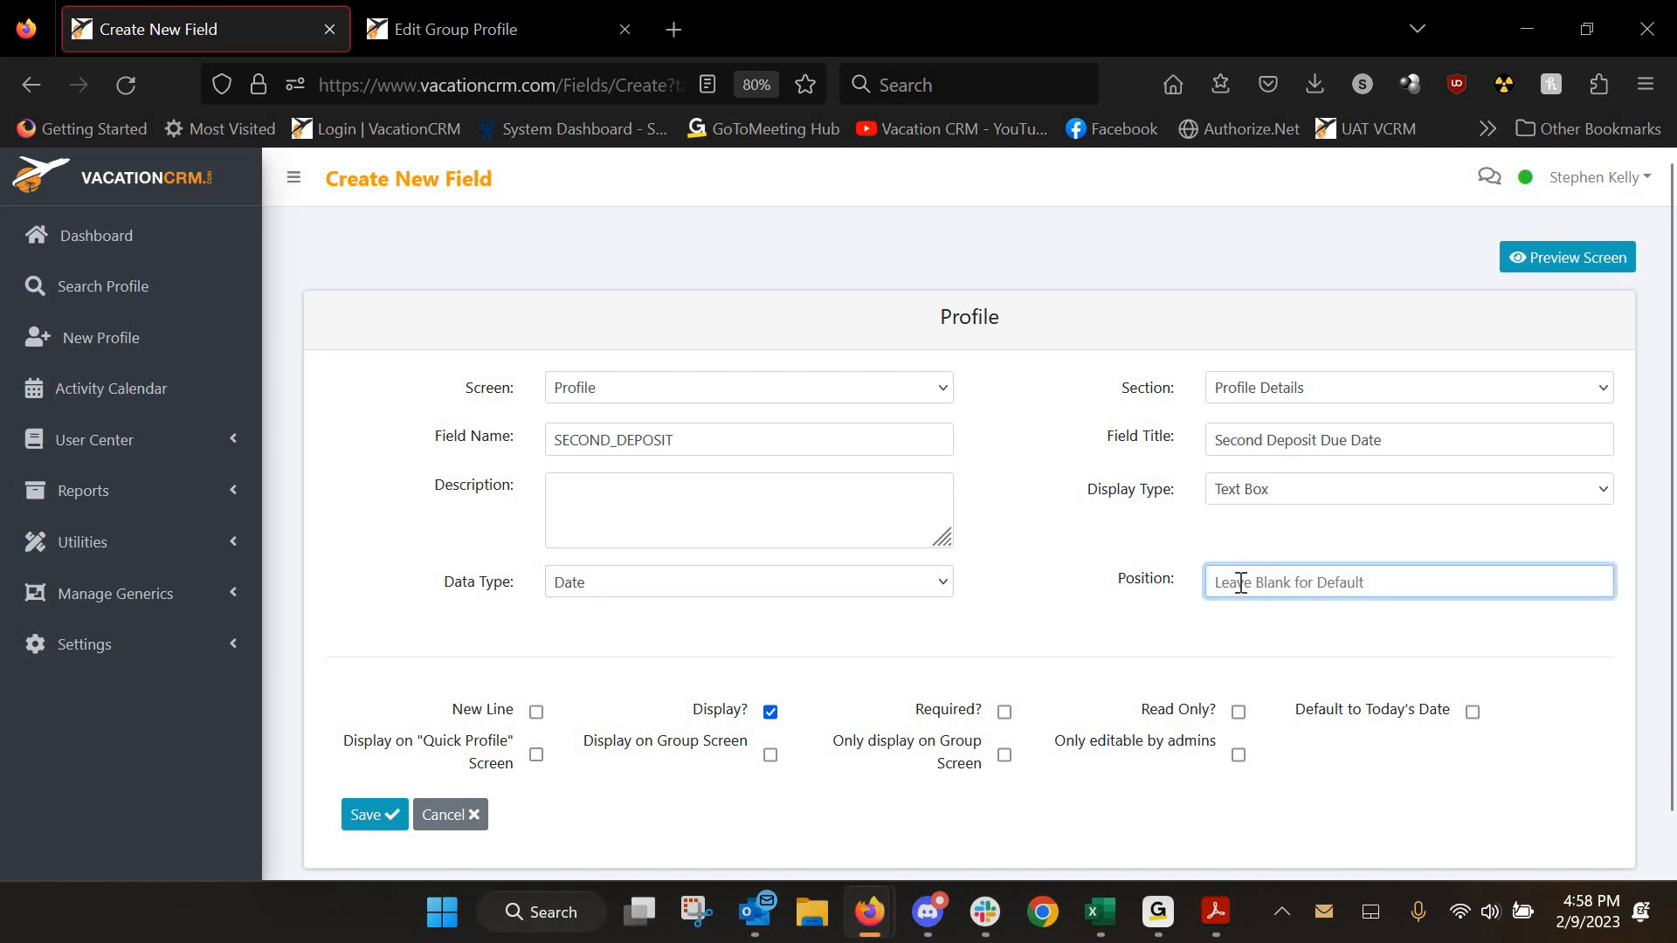
text(35)
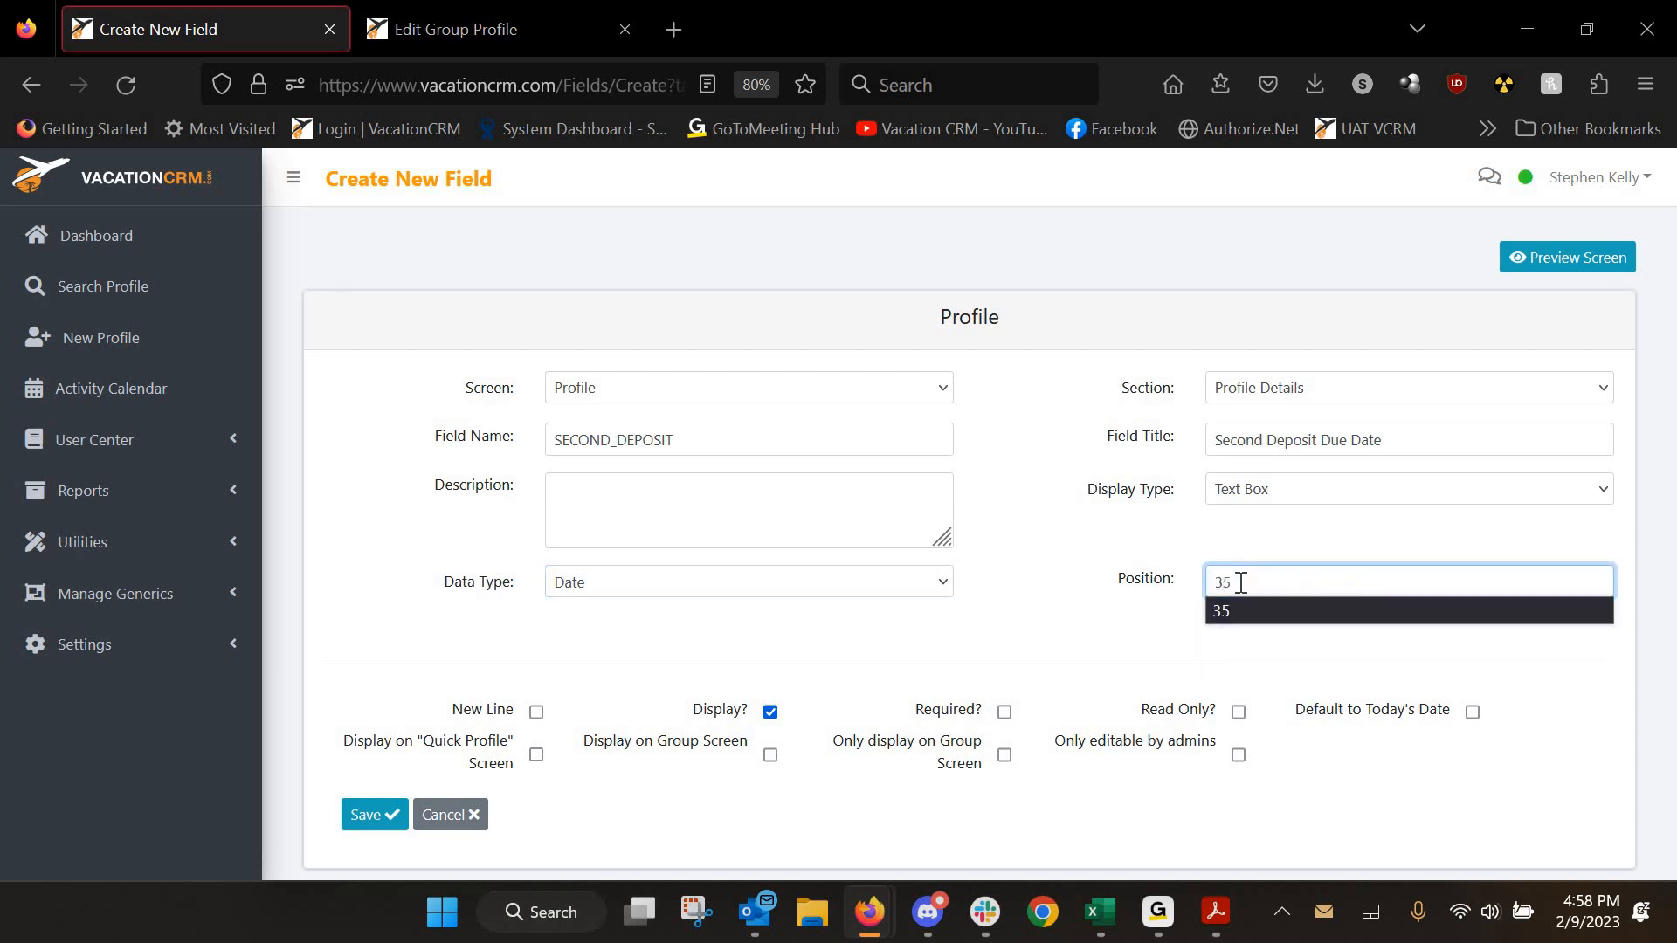
click(1083, 585)
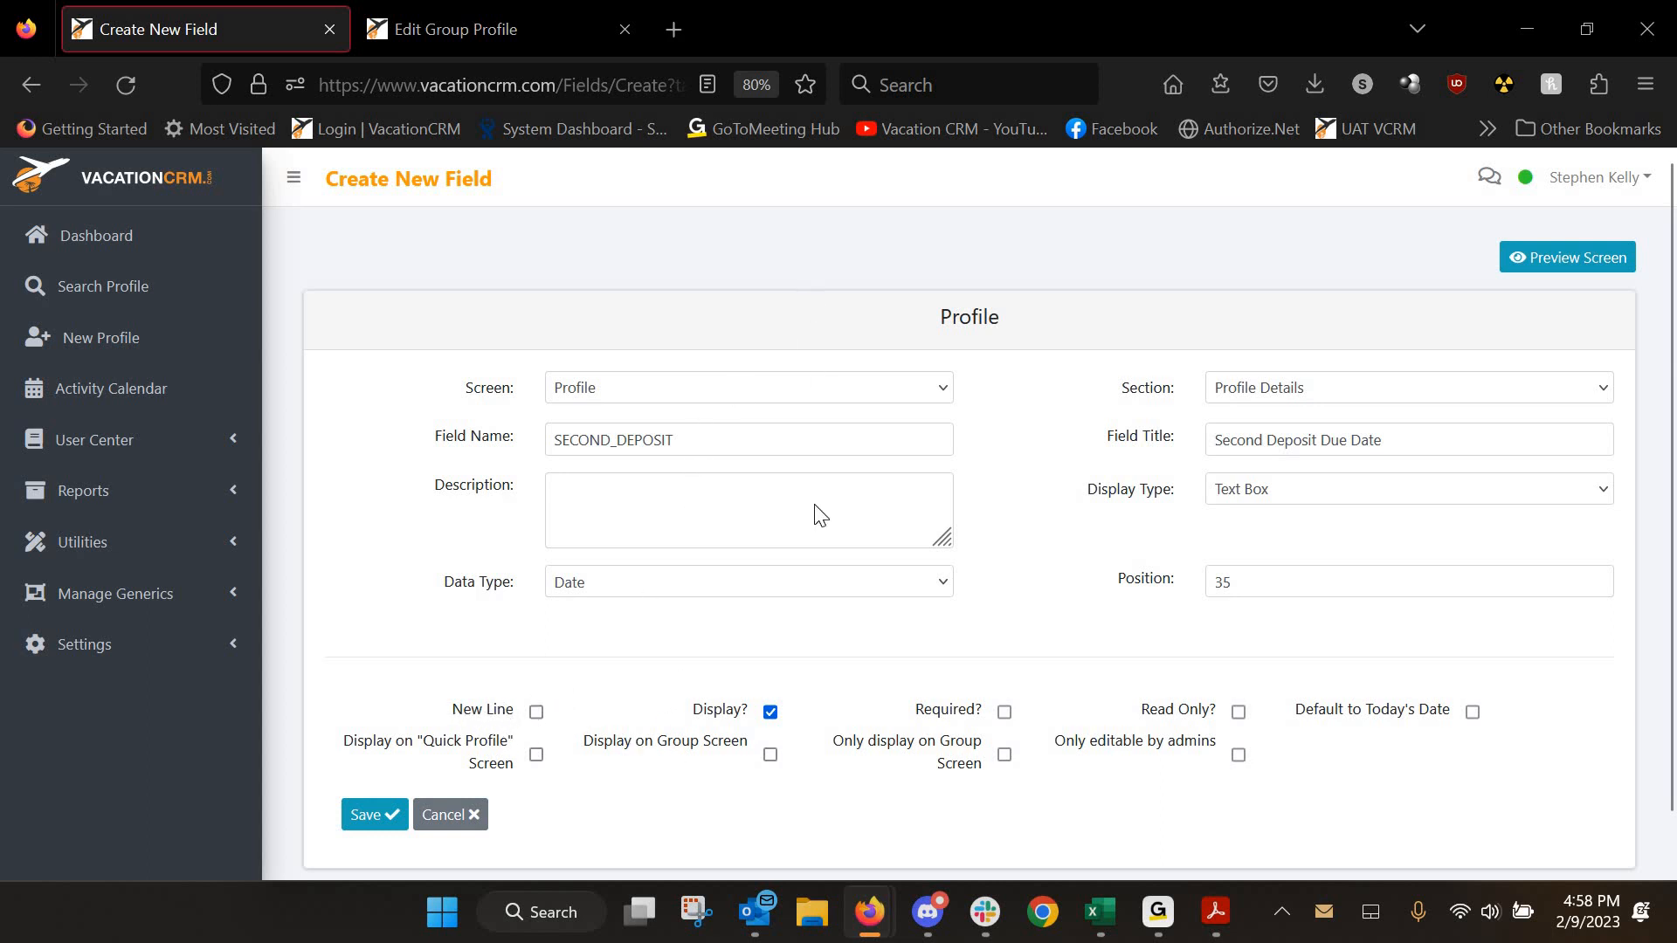
- Check the date field layout on the group profile, then restrict the new field to the group screen only and save it
key(ctrl+Tab)
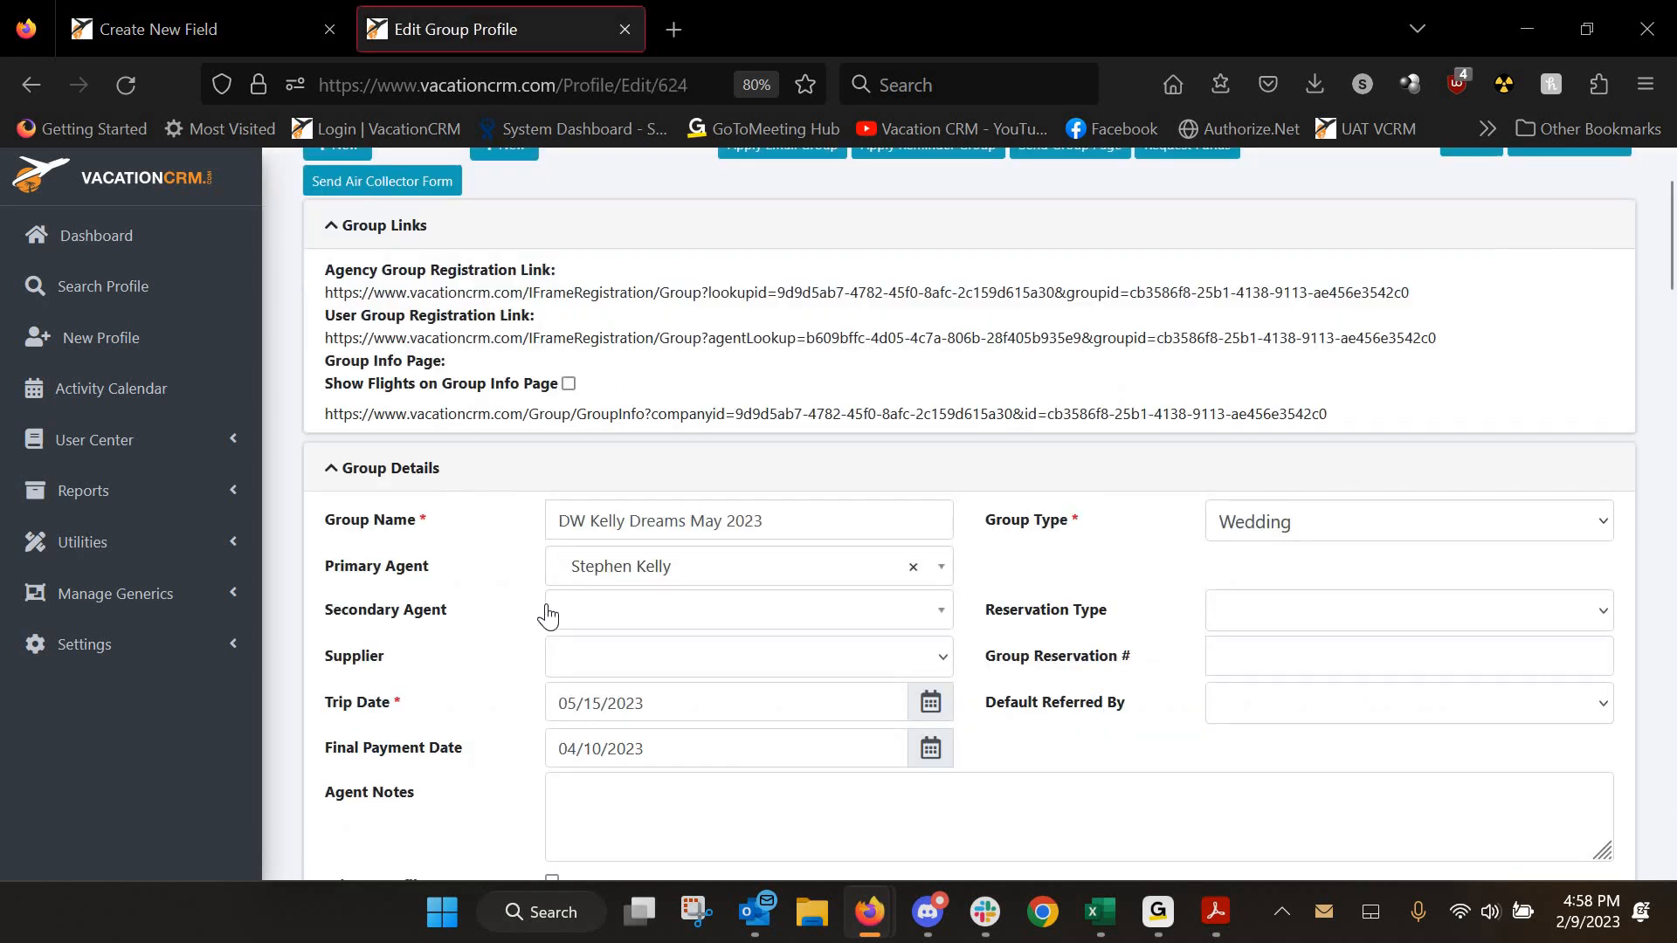
scroll(376, 650, down, 2)
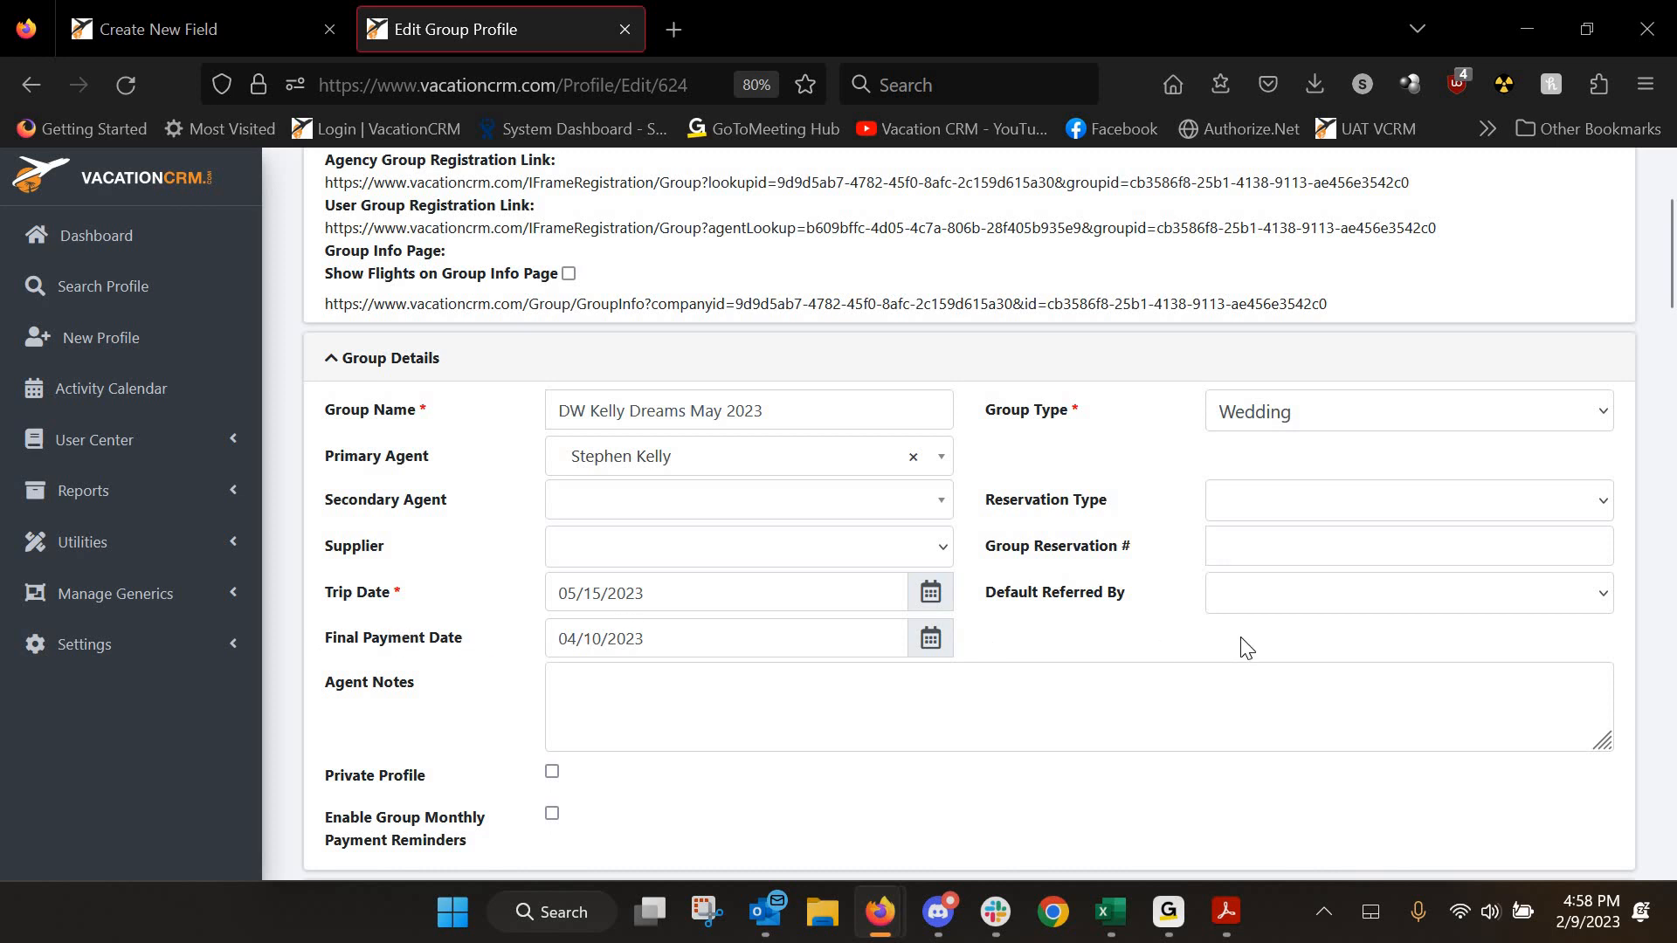
click(205, 30)
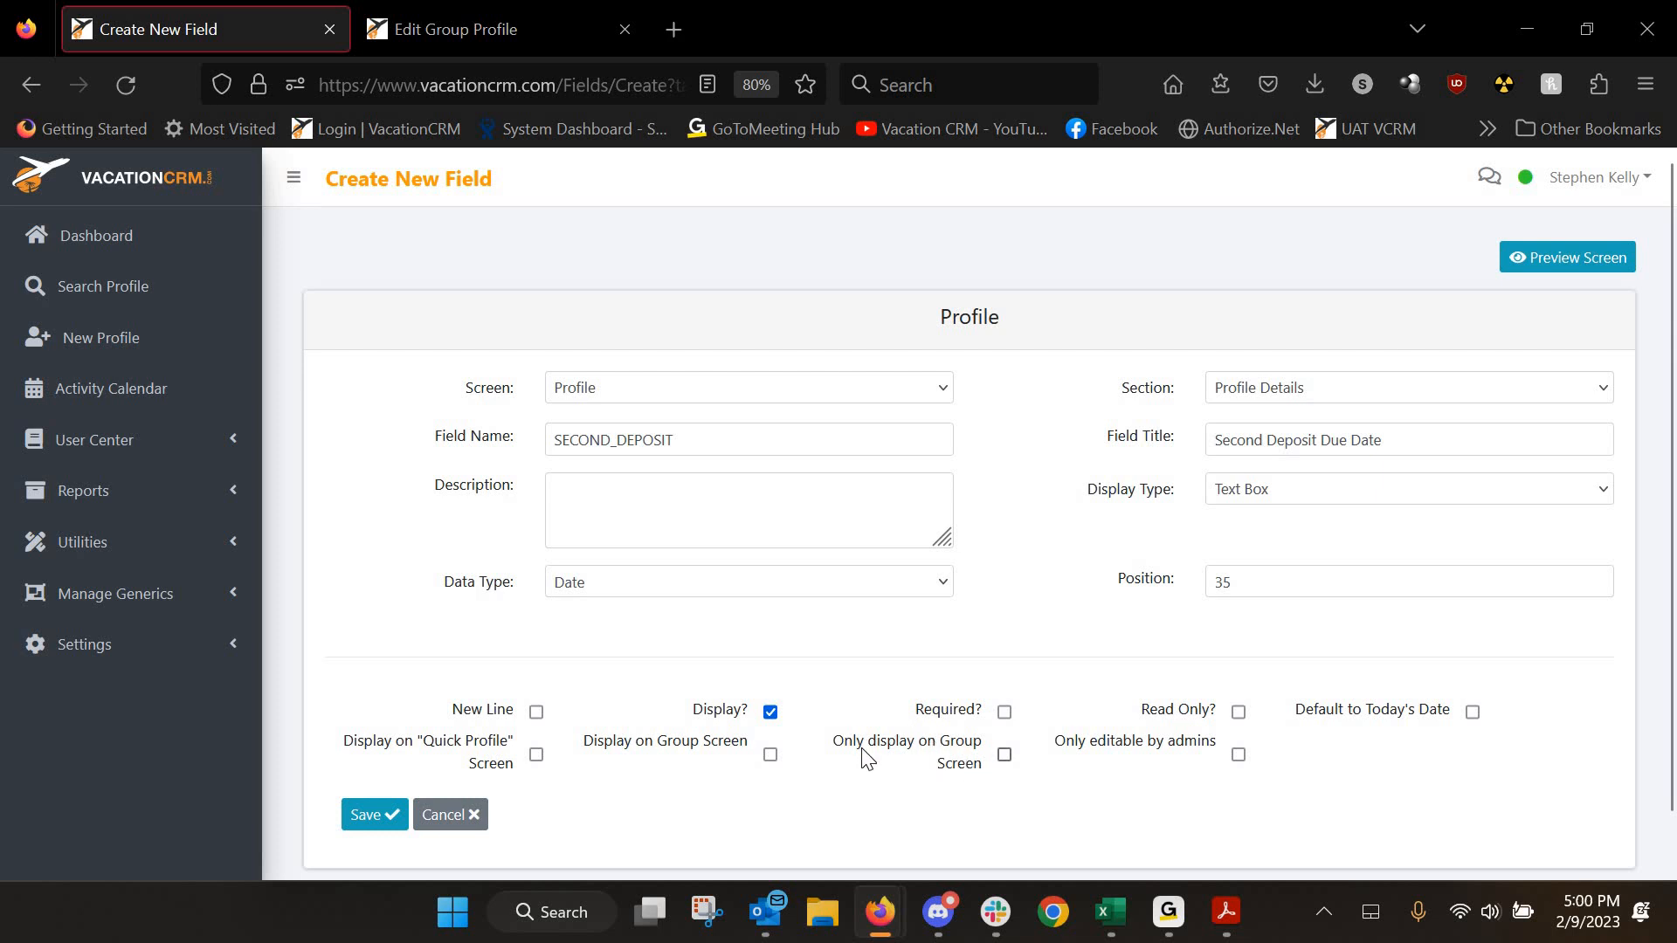
click(1004, 755)
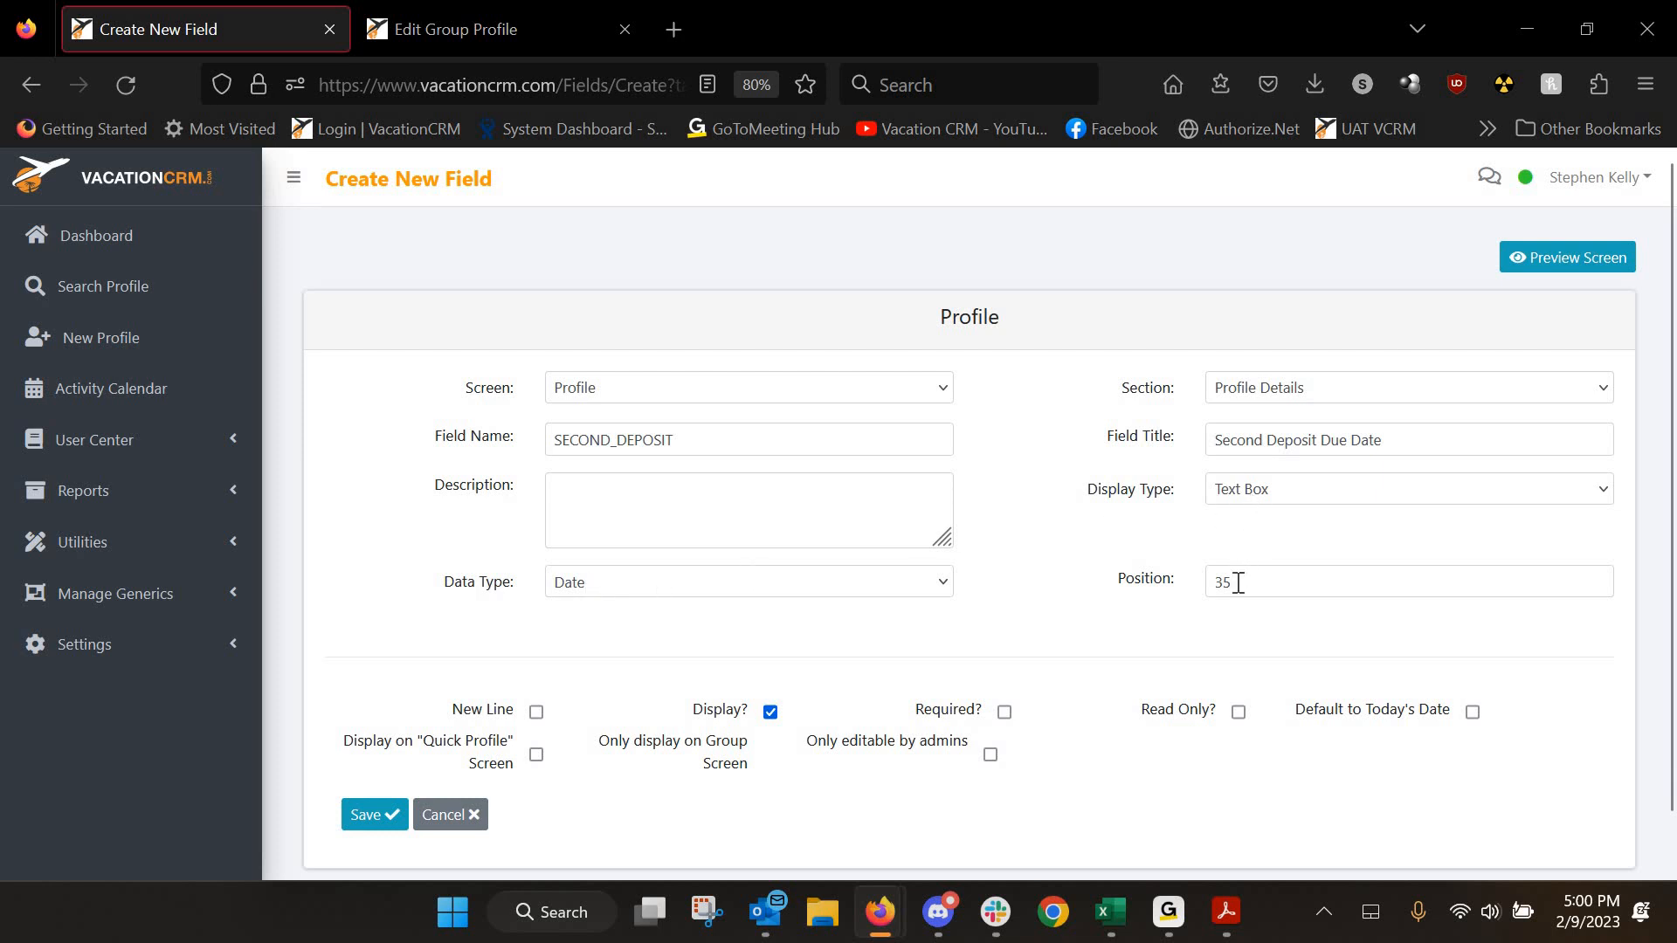
click(353, 823)
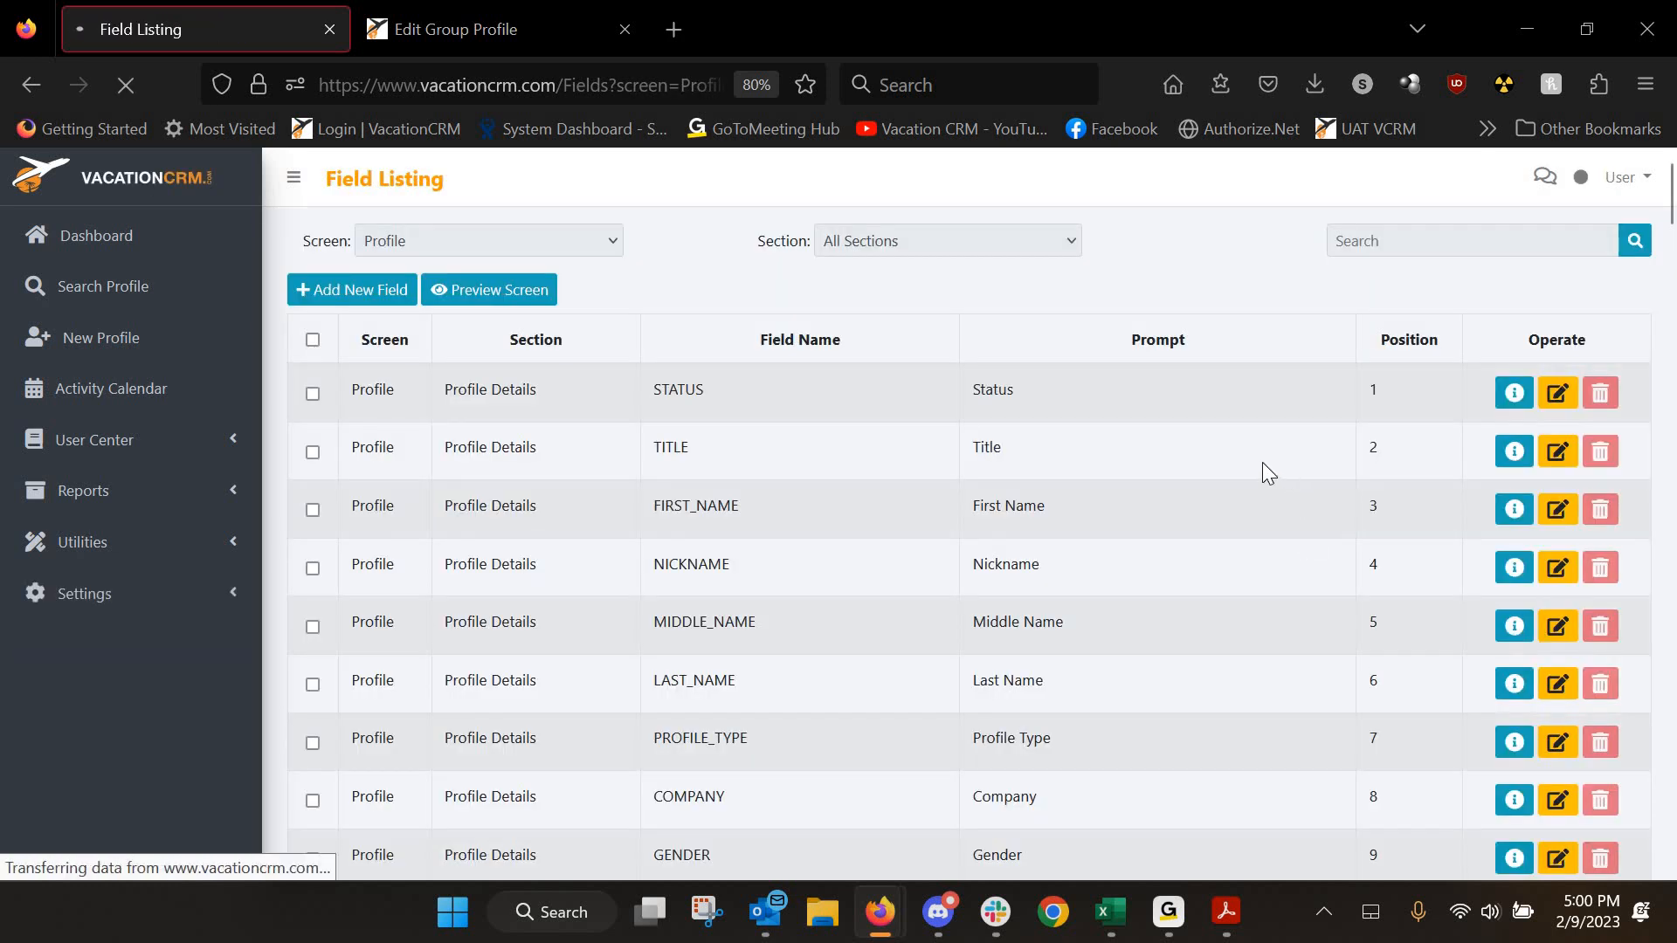
- Locate the Second Deposit Due Date field among the Profile Details entries in the field listing
scroll(1261, 462, down, 15)
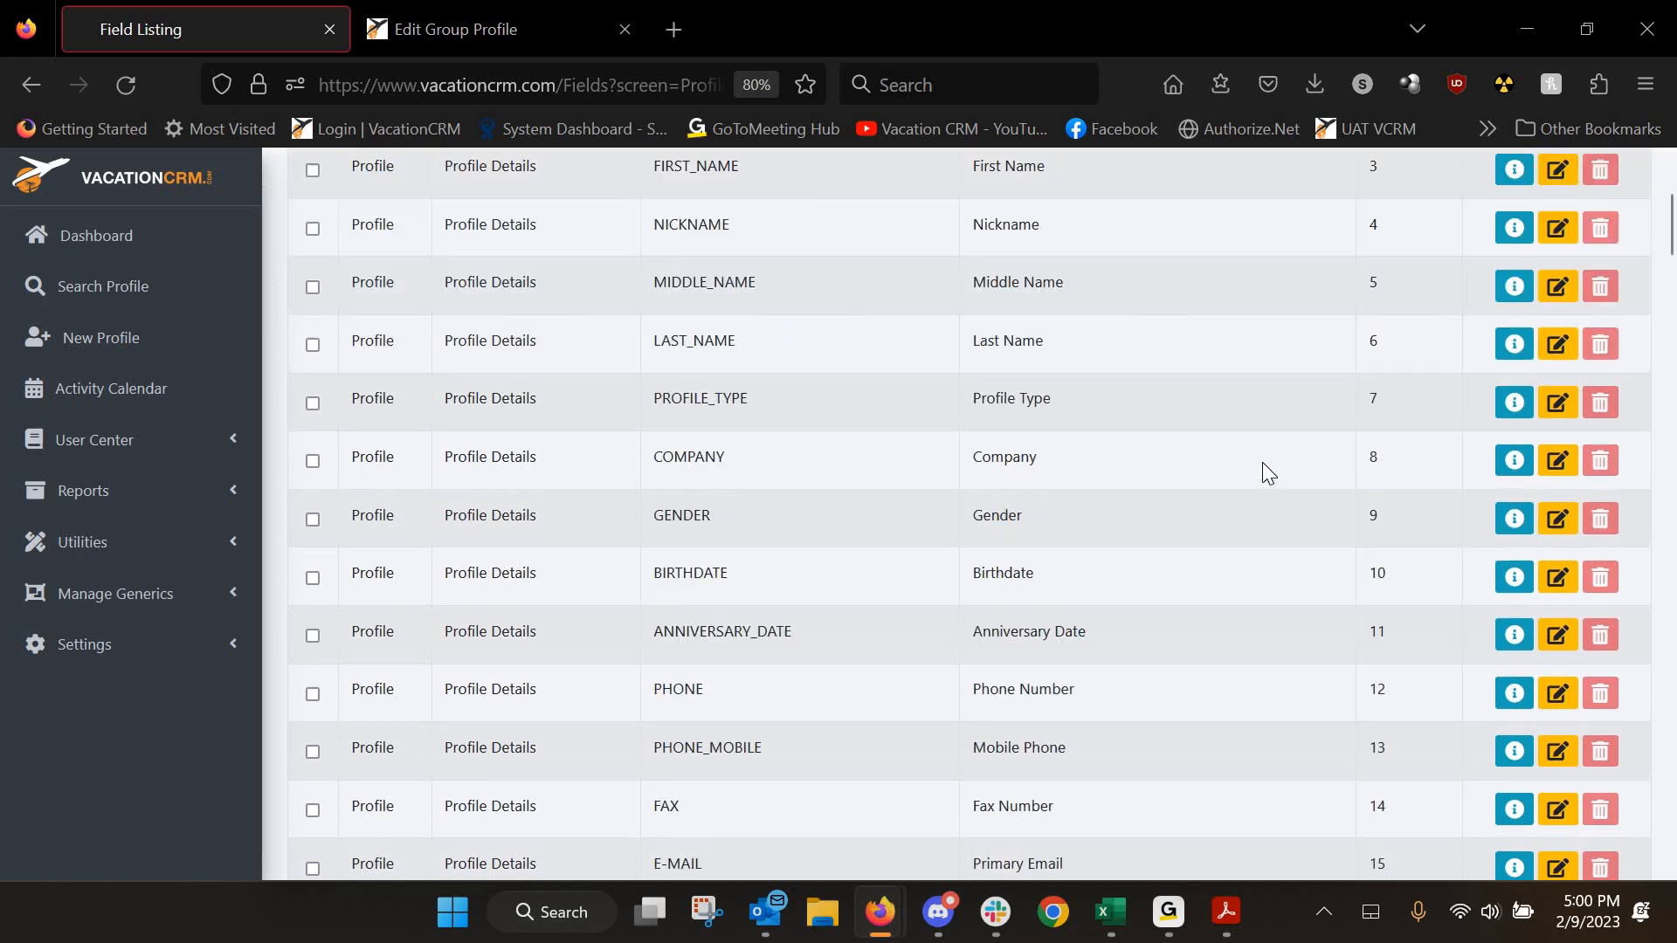
scroll(1268, 472, down, 10)
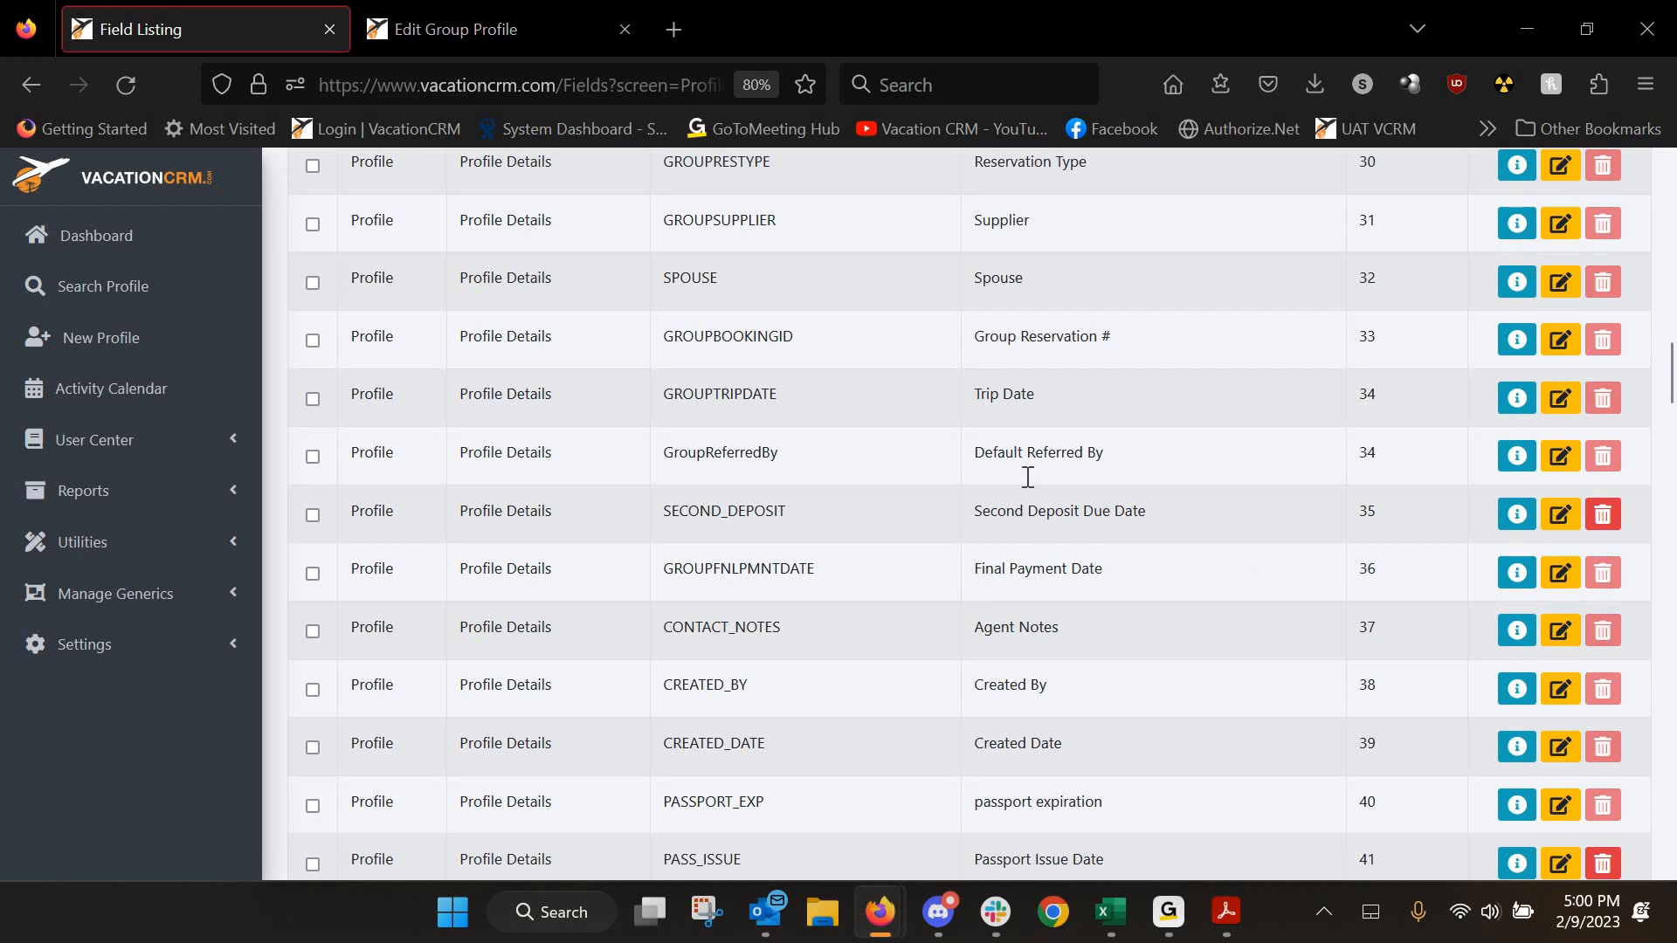
scroll(1026, 475, up, 15)
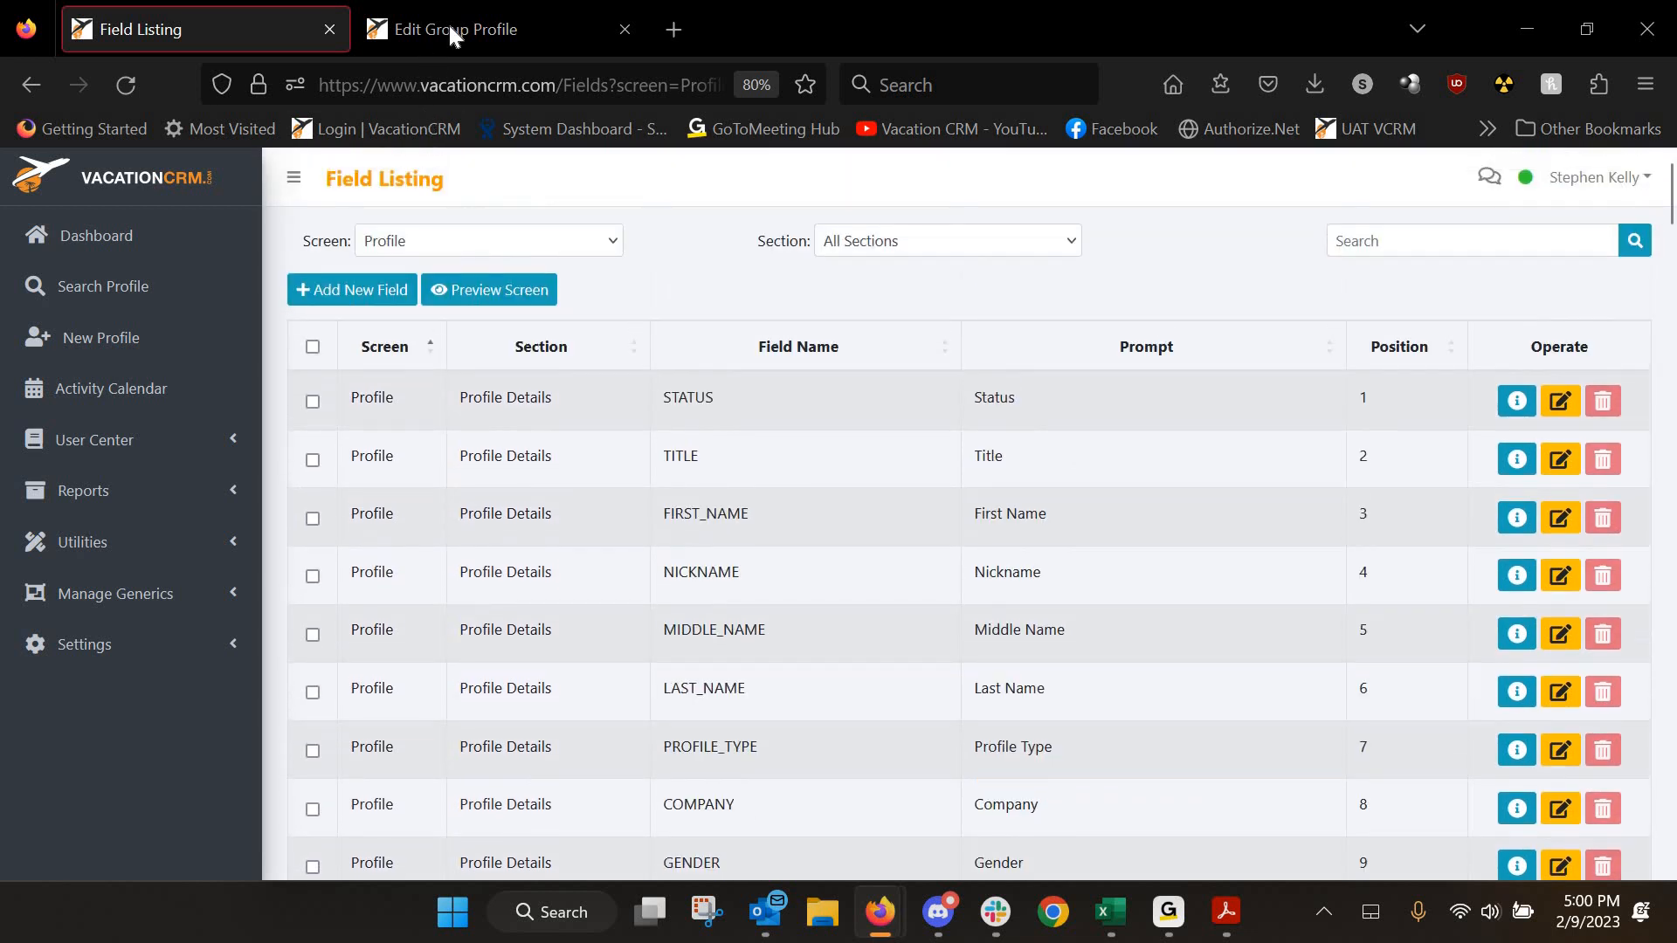
- Reload the group profile and examine where Second Deposit Due Date sits in Group Details
click(449, 24)
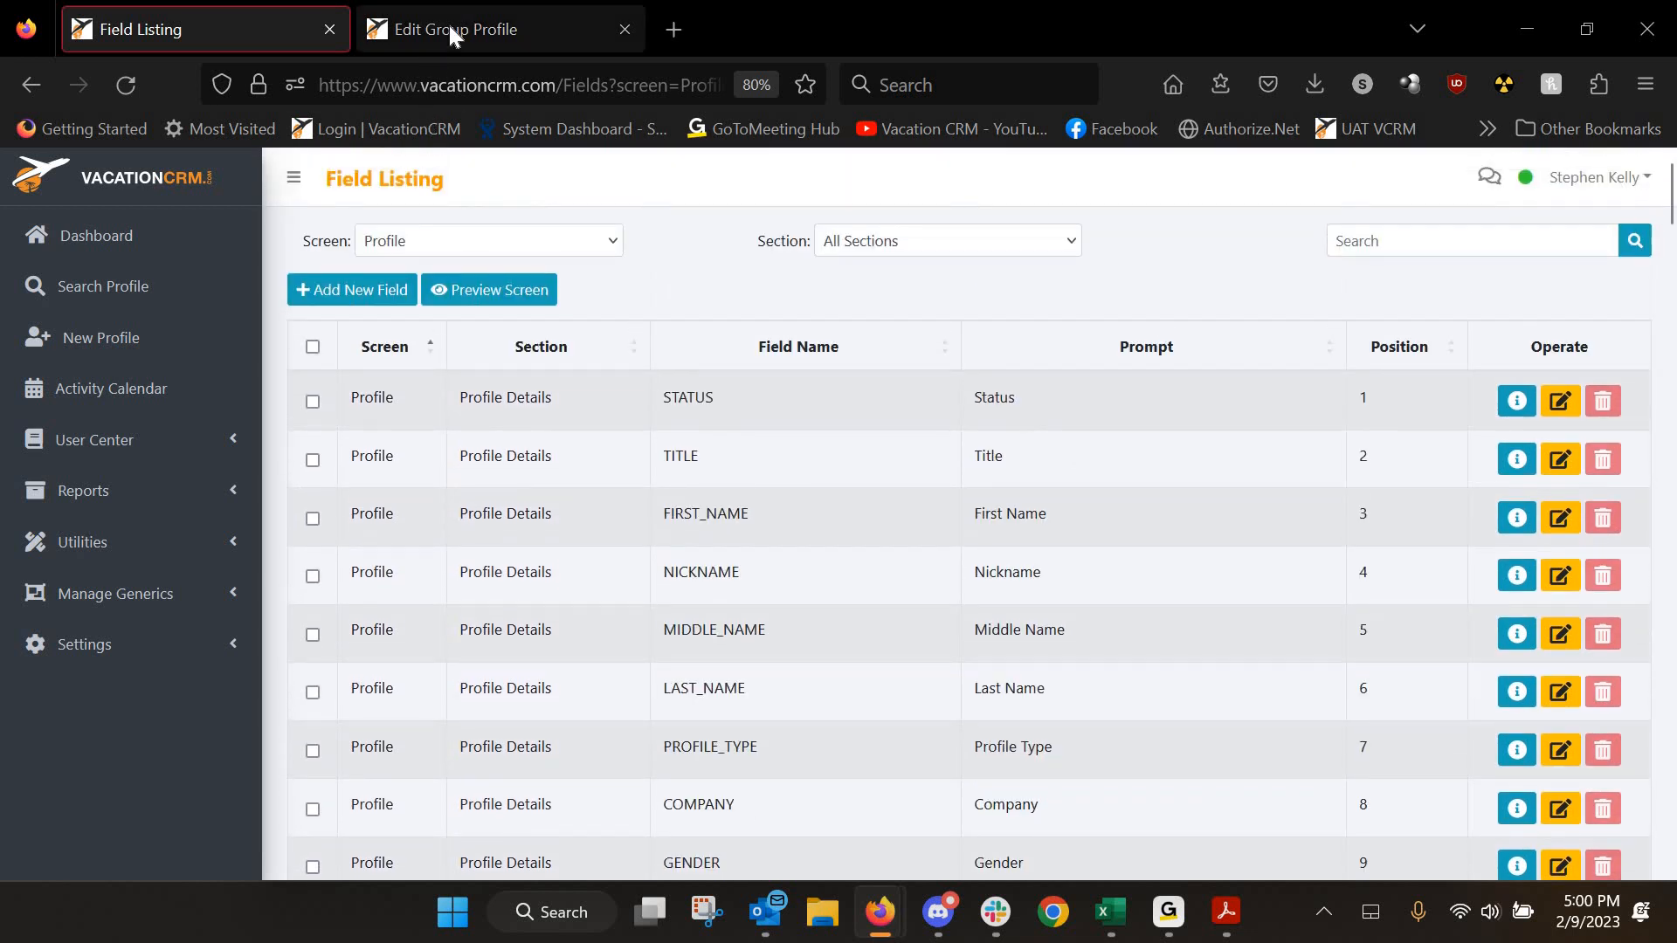
scroll(393, 296, up, 3)
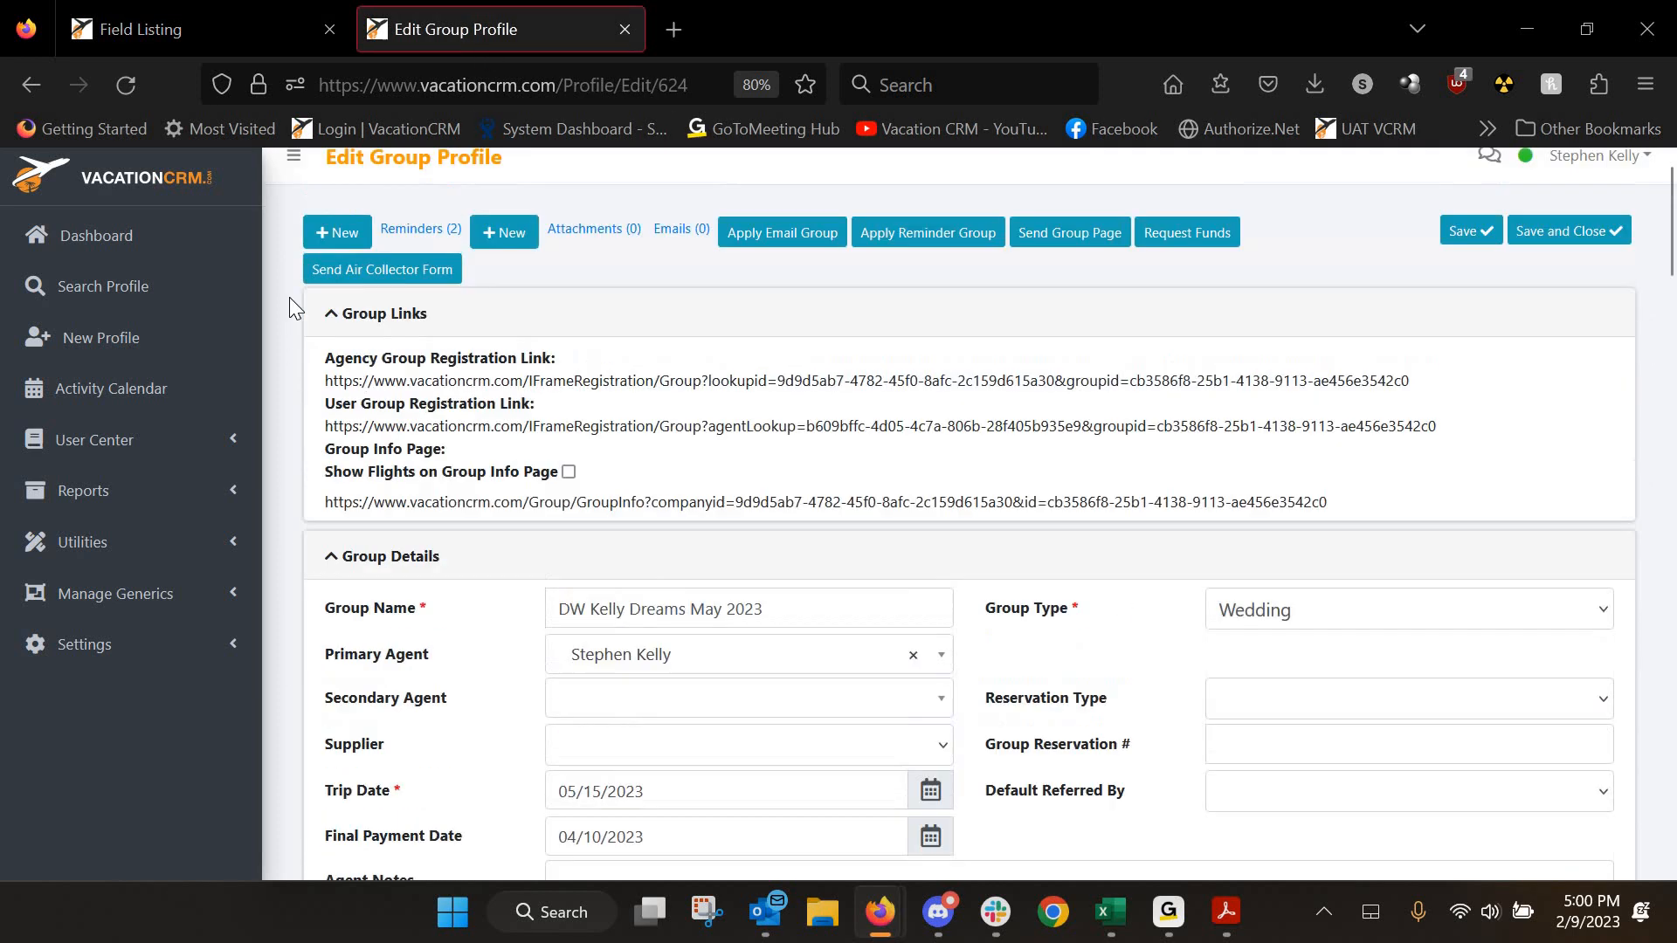
click(133, 93)
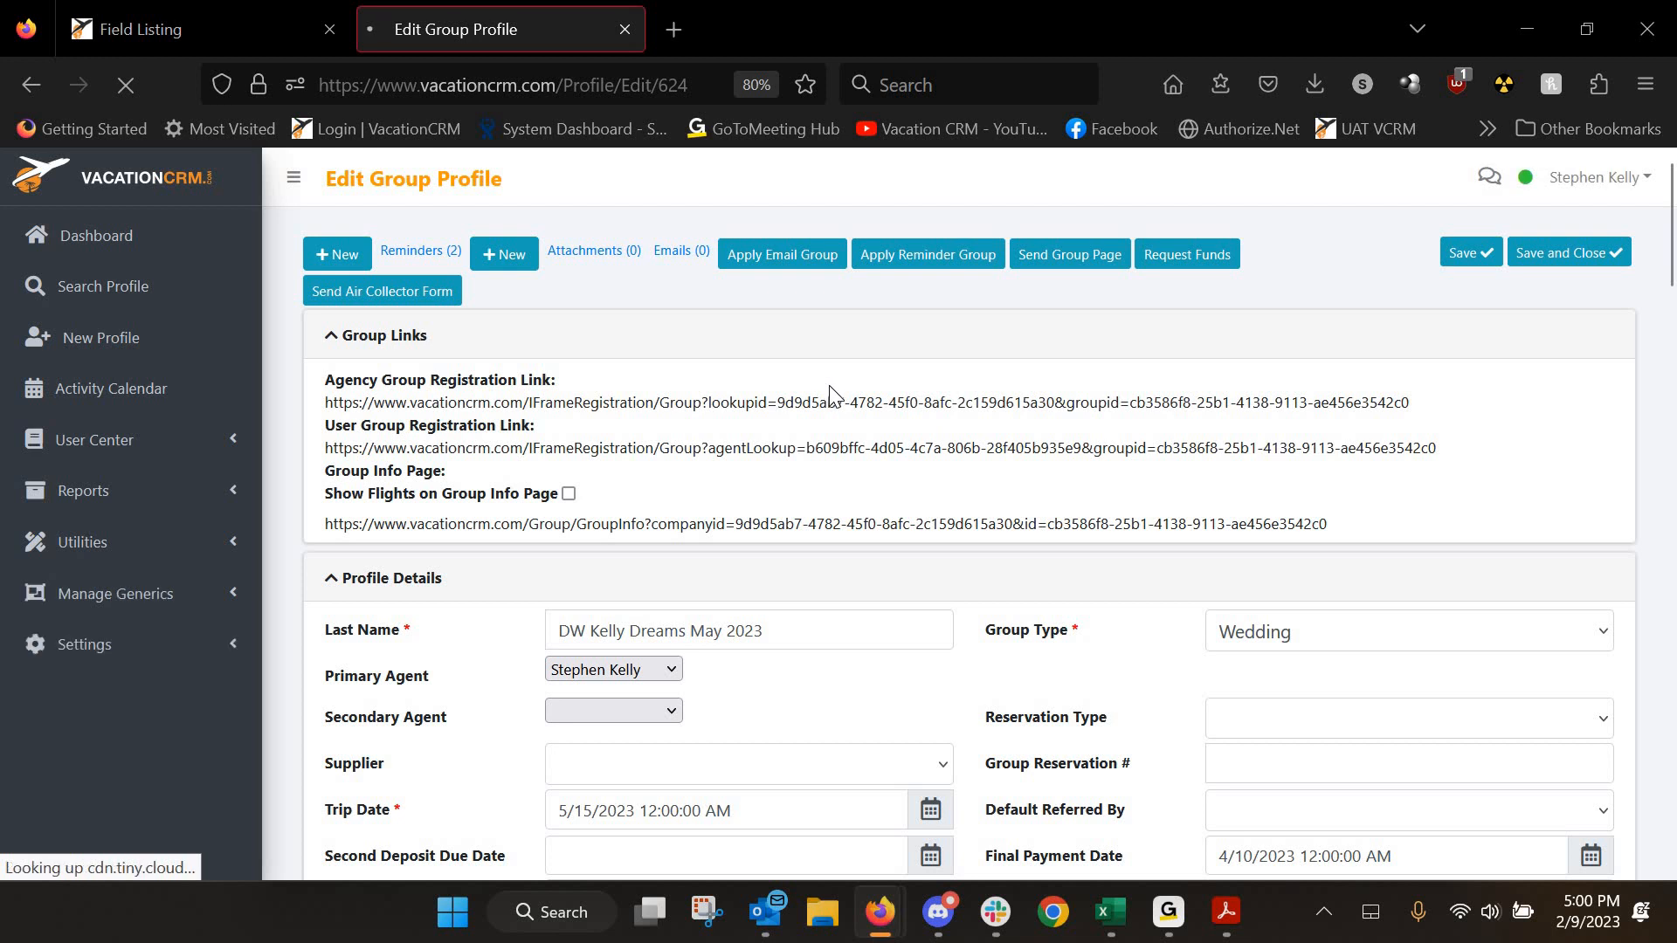
scroll(842, 393, down, 3)
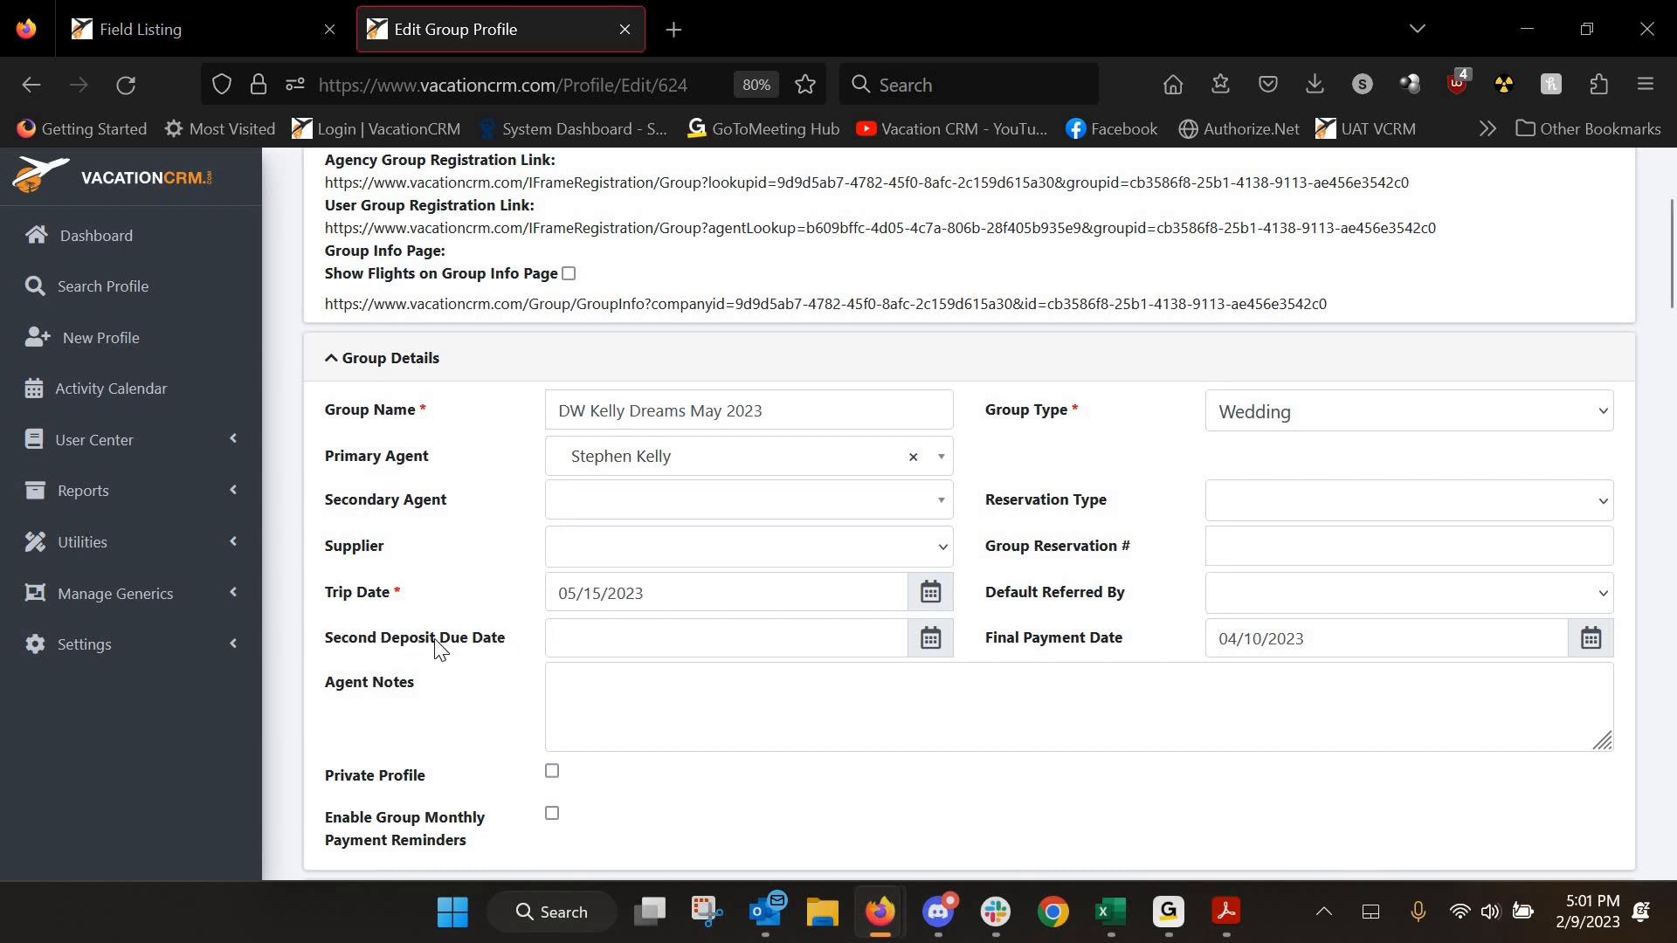
- Open the list of email groups in a separate browser tab
click(126, 557)
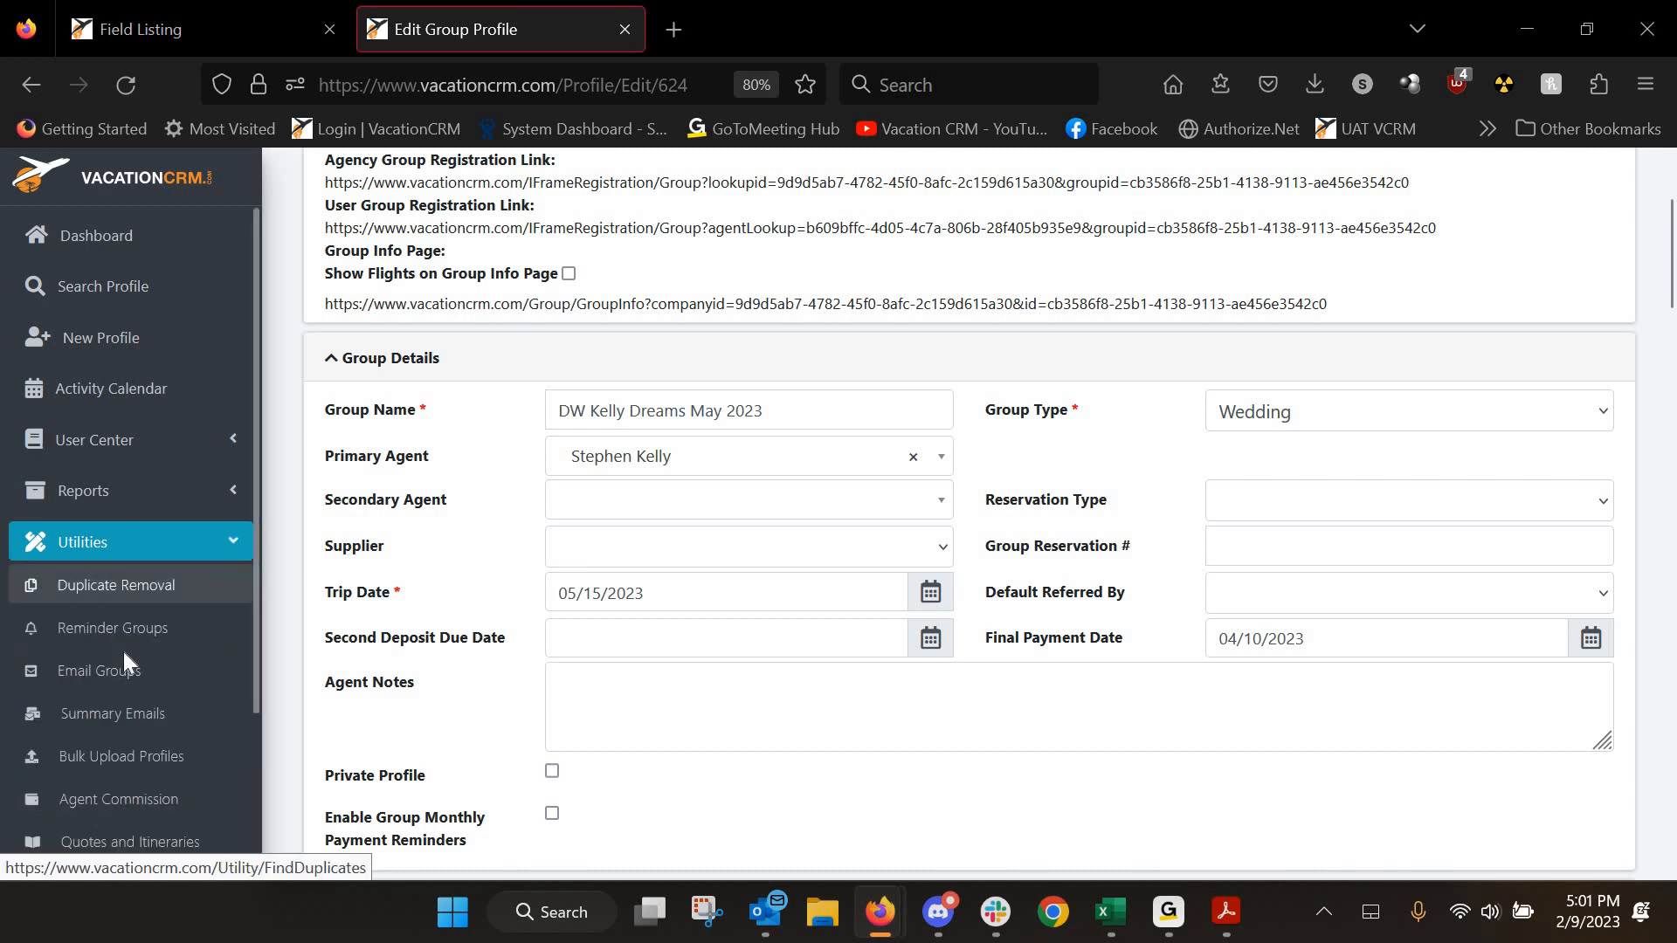
middle_click(99, 671)
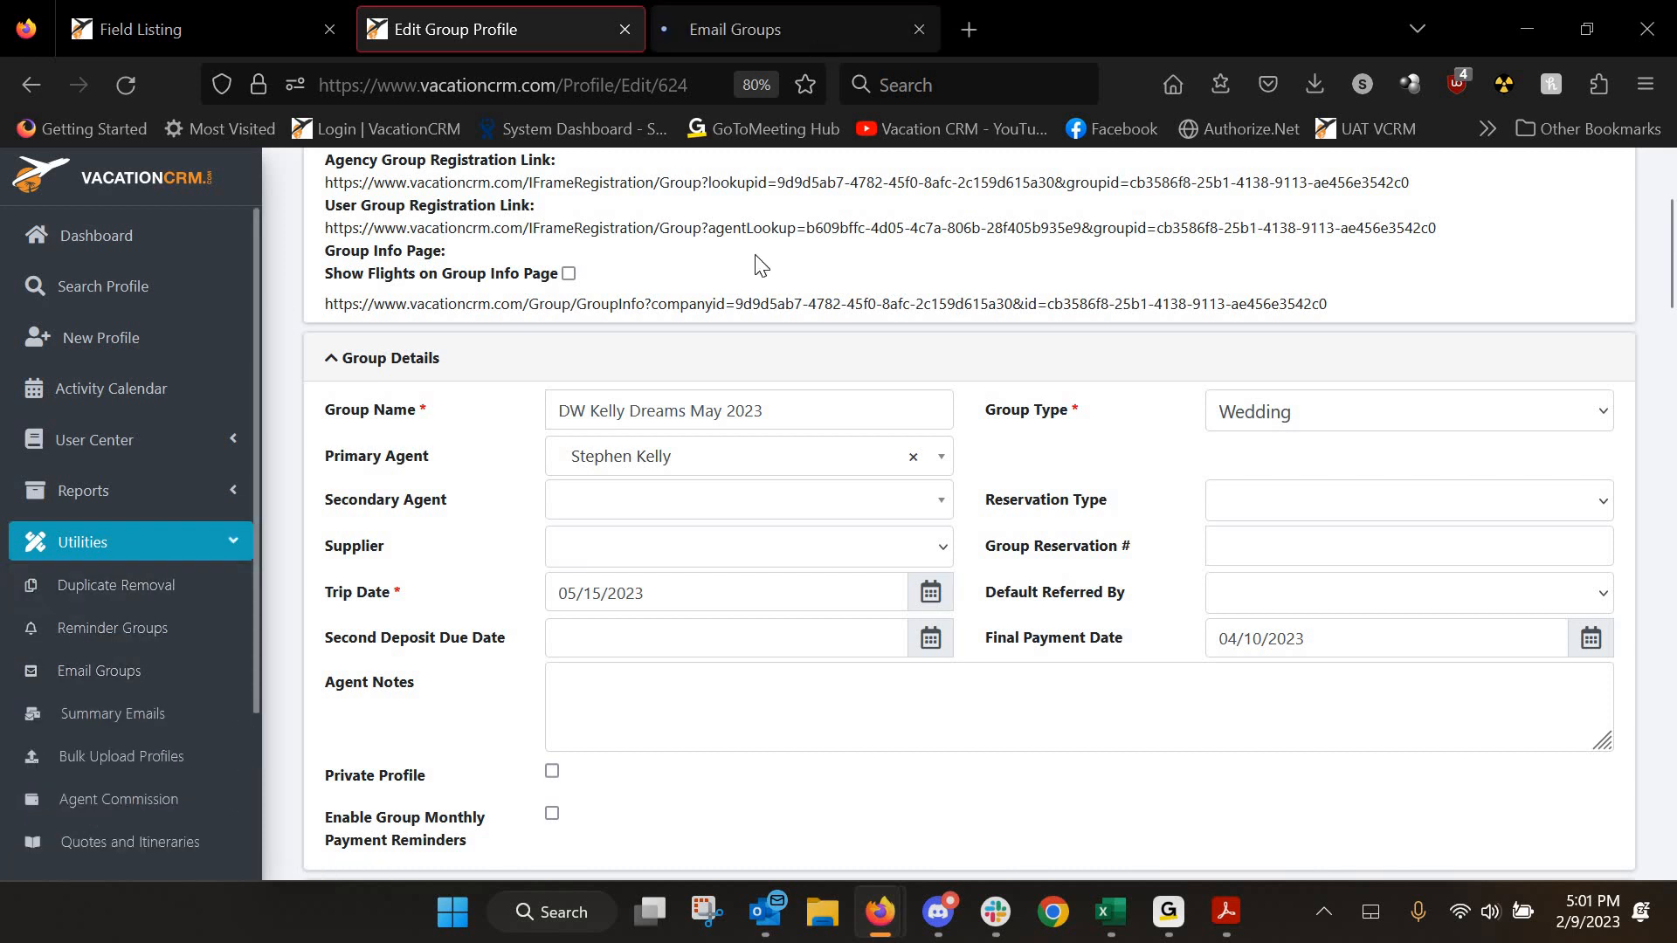
click(814, 39)
scroll(898, 552, down, 2)
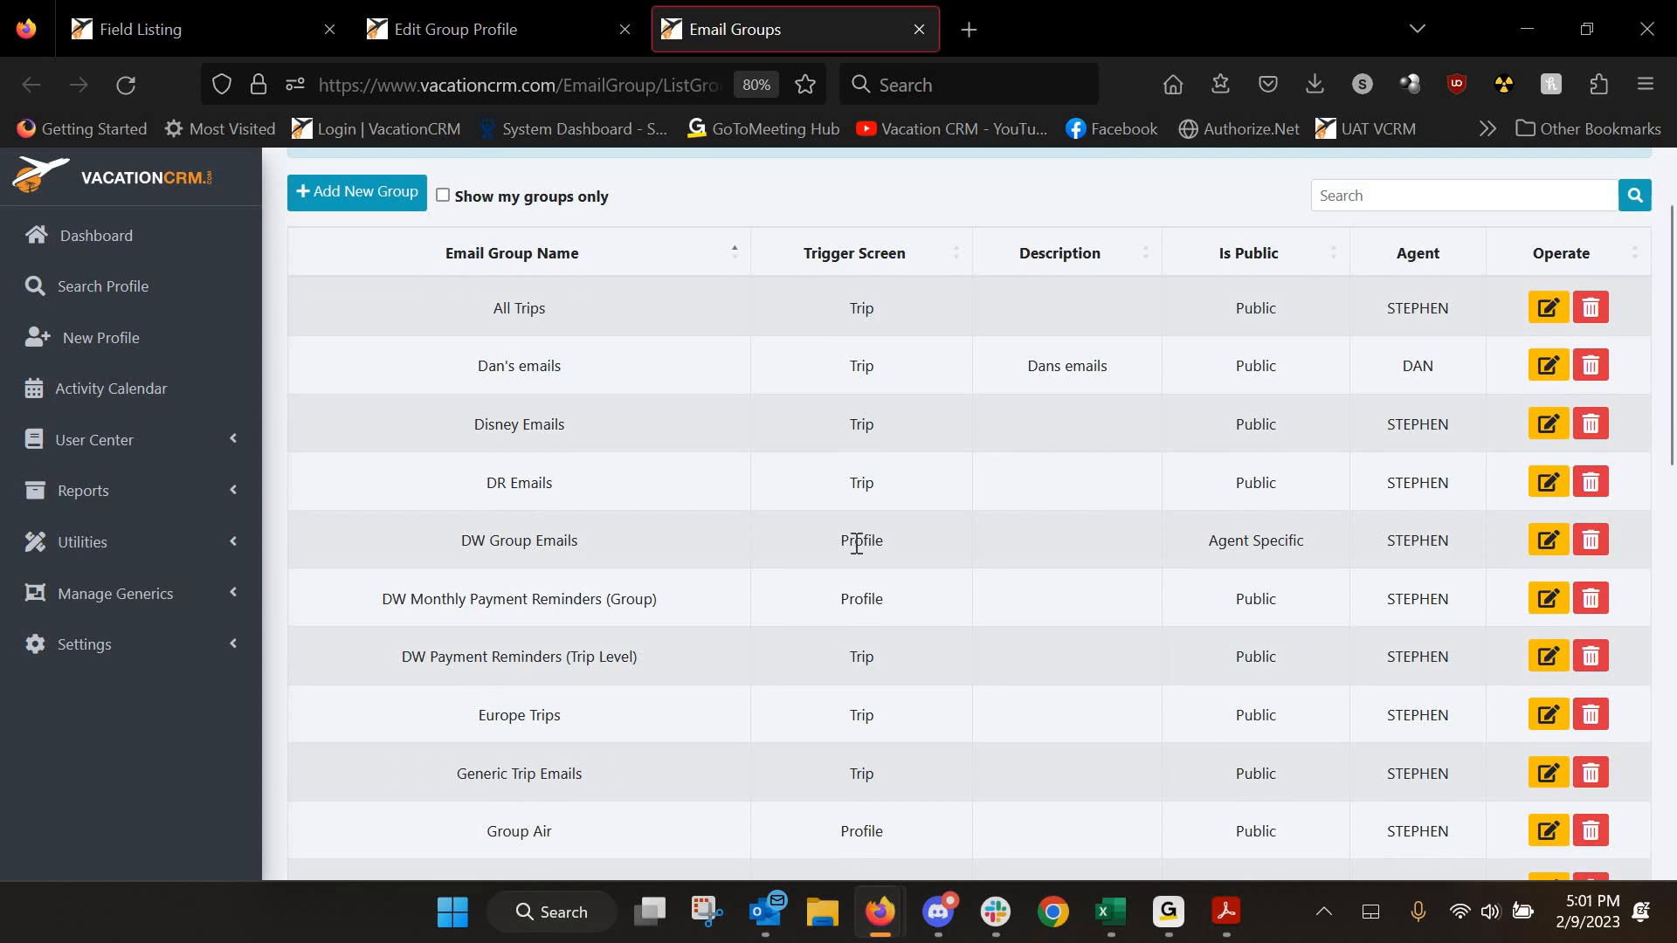
- Start a new email task in the DW Group Emails group
click(1544, 542)
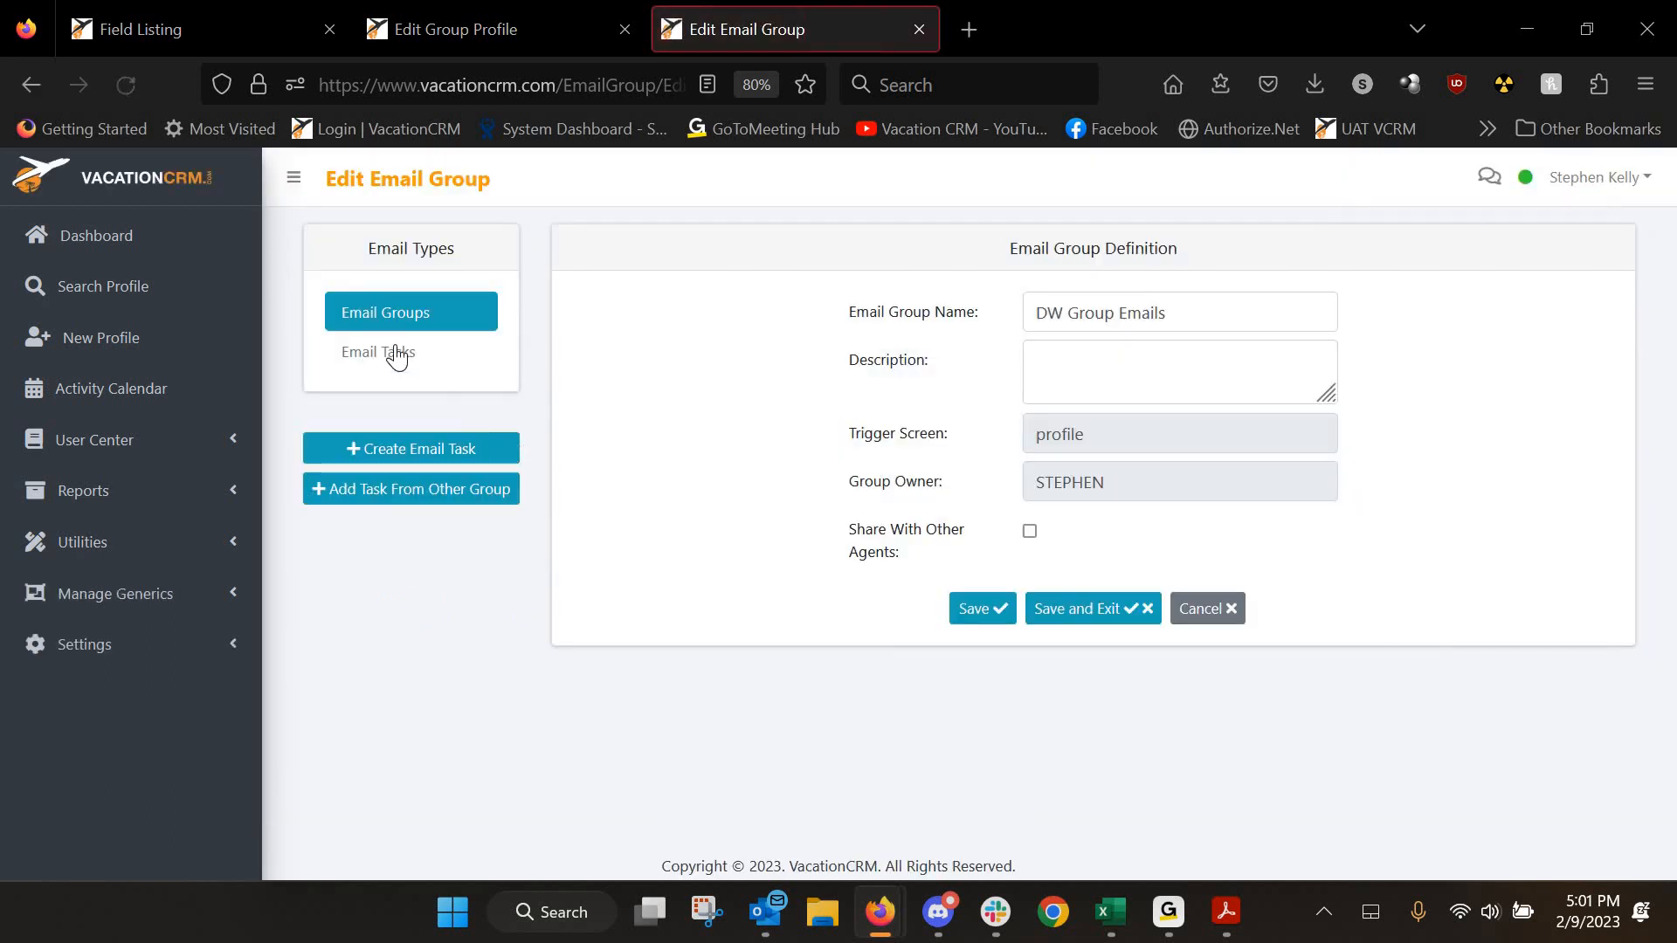
click(398, 353)
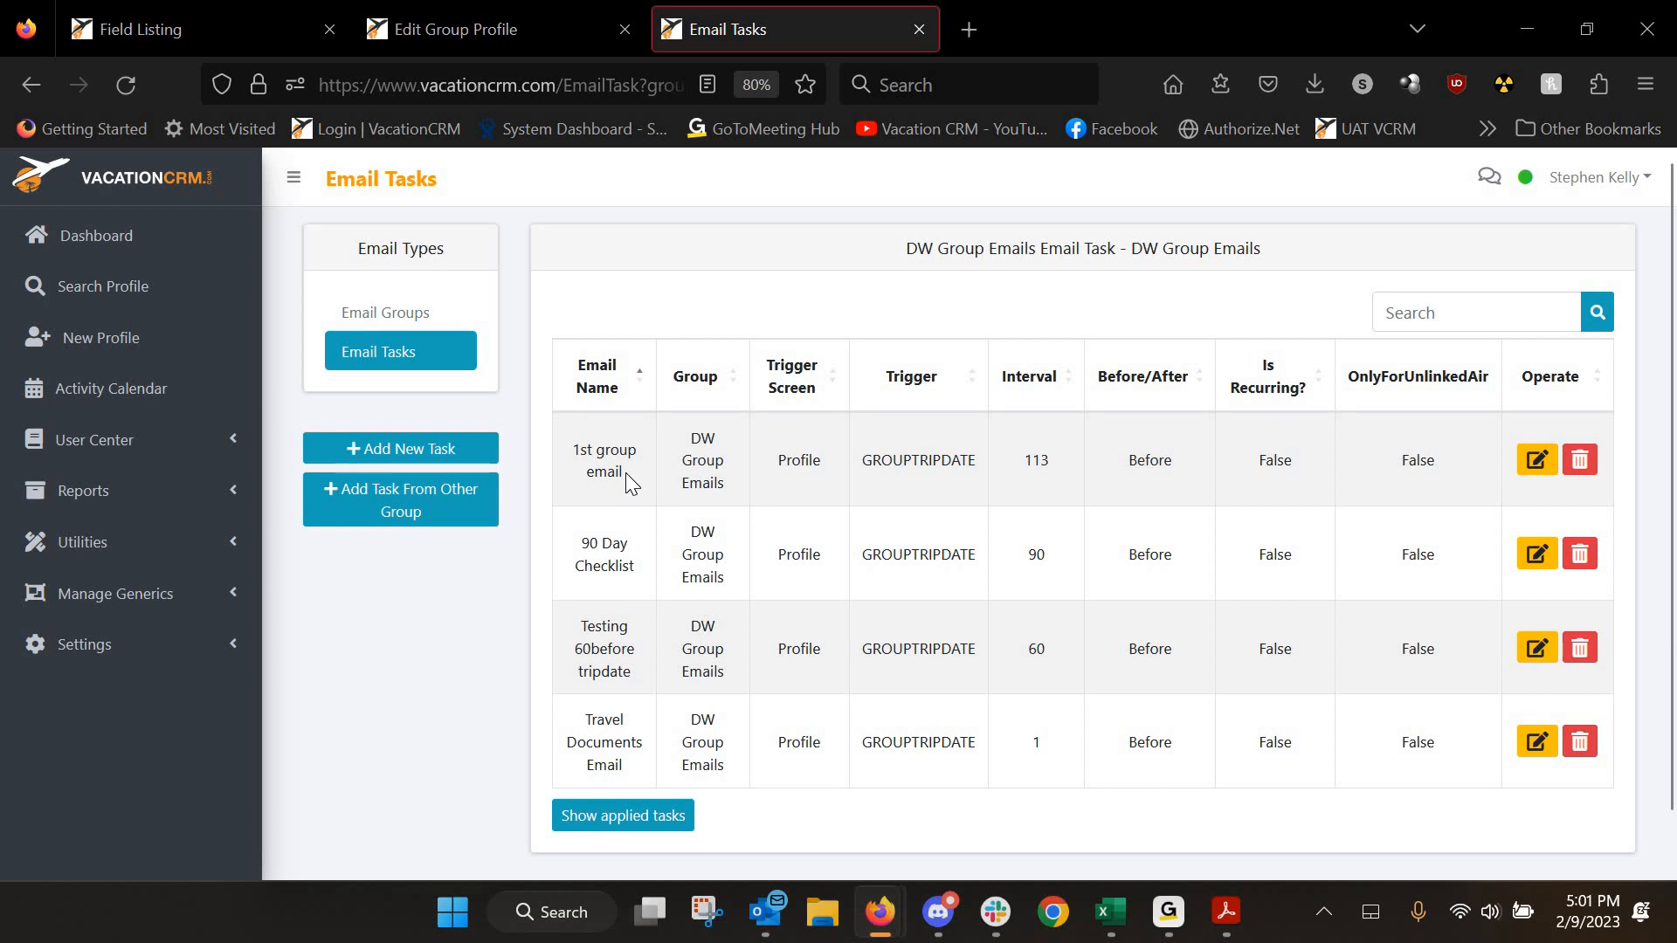
click(421, 449)
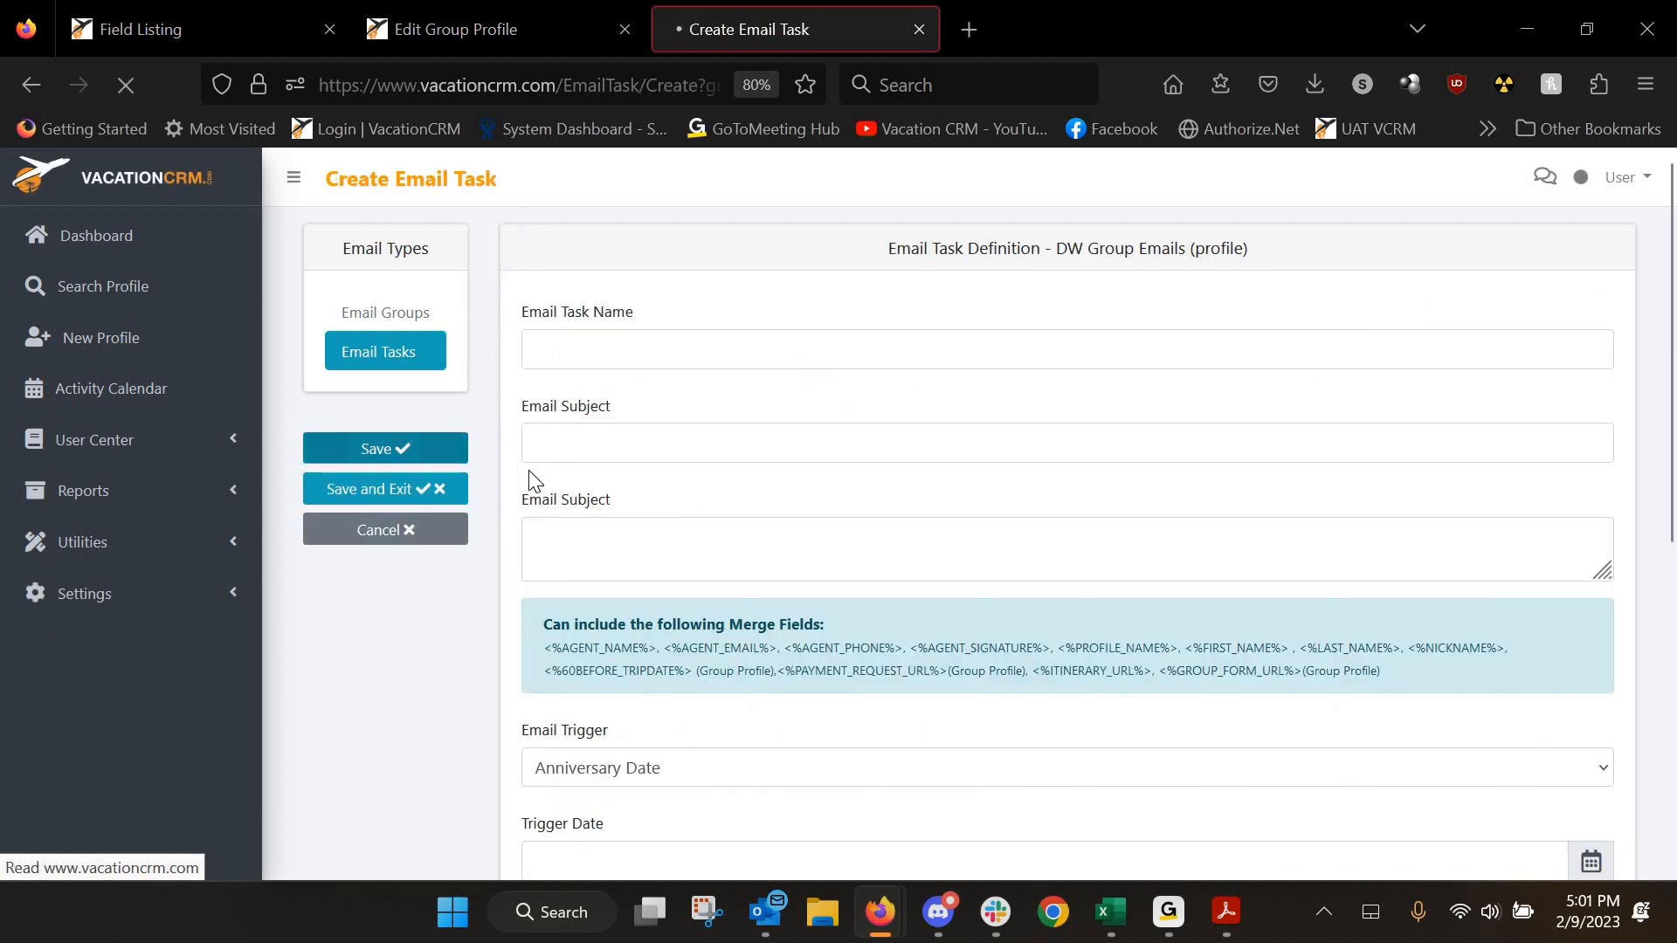
- Look over the new email task's name, subject and message body fields
click(618, 349)
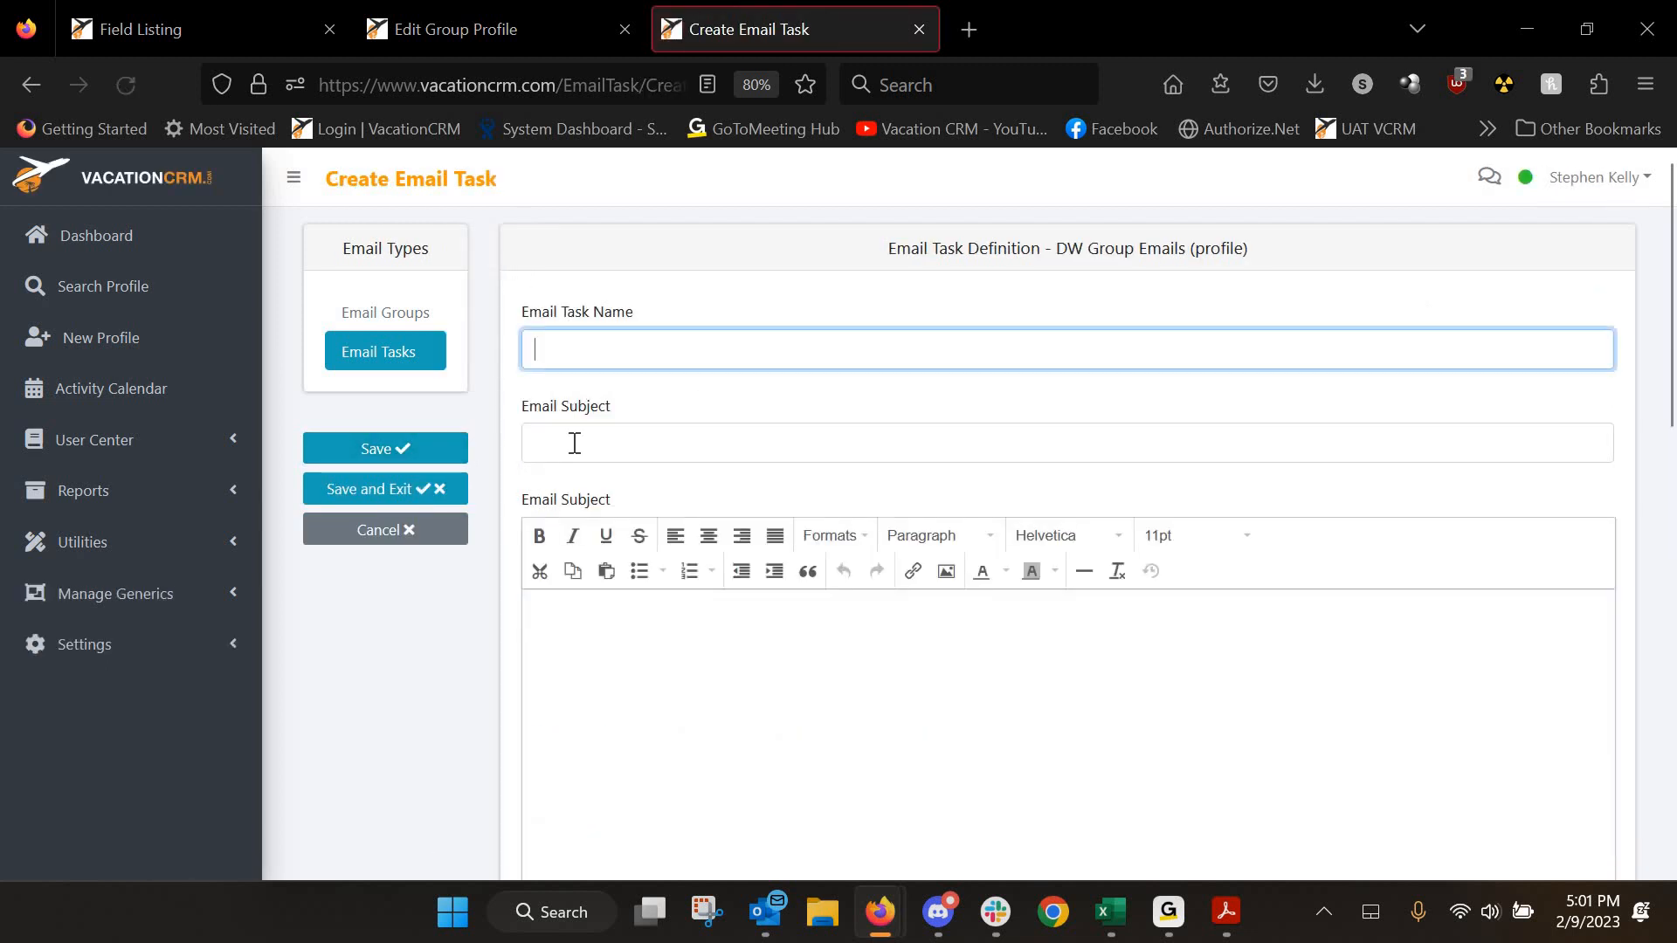
click(1045, 455)
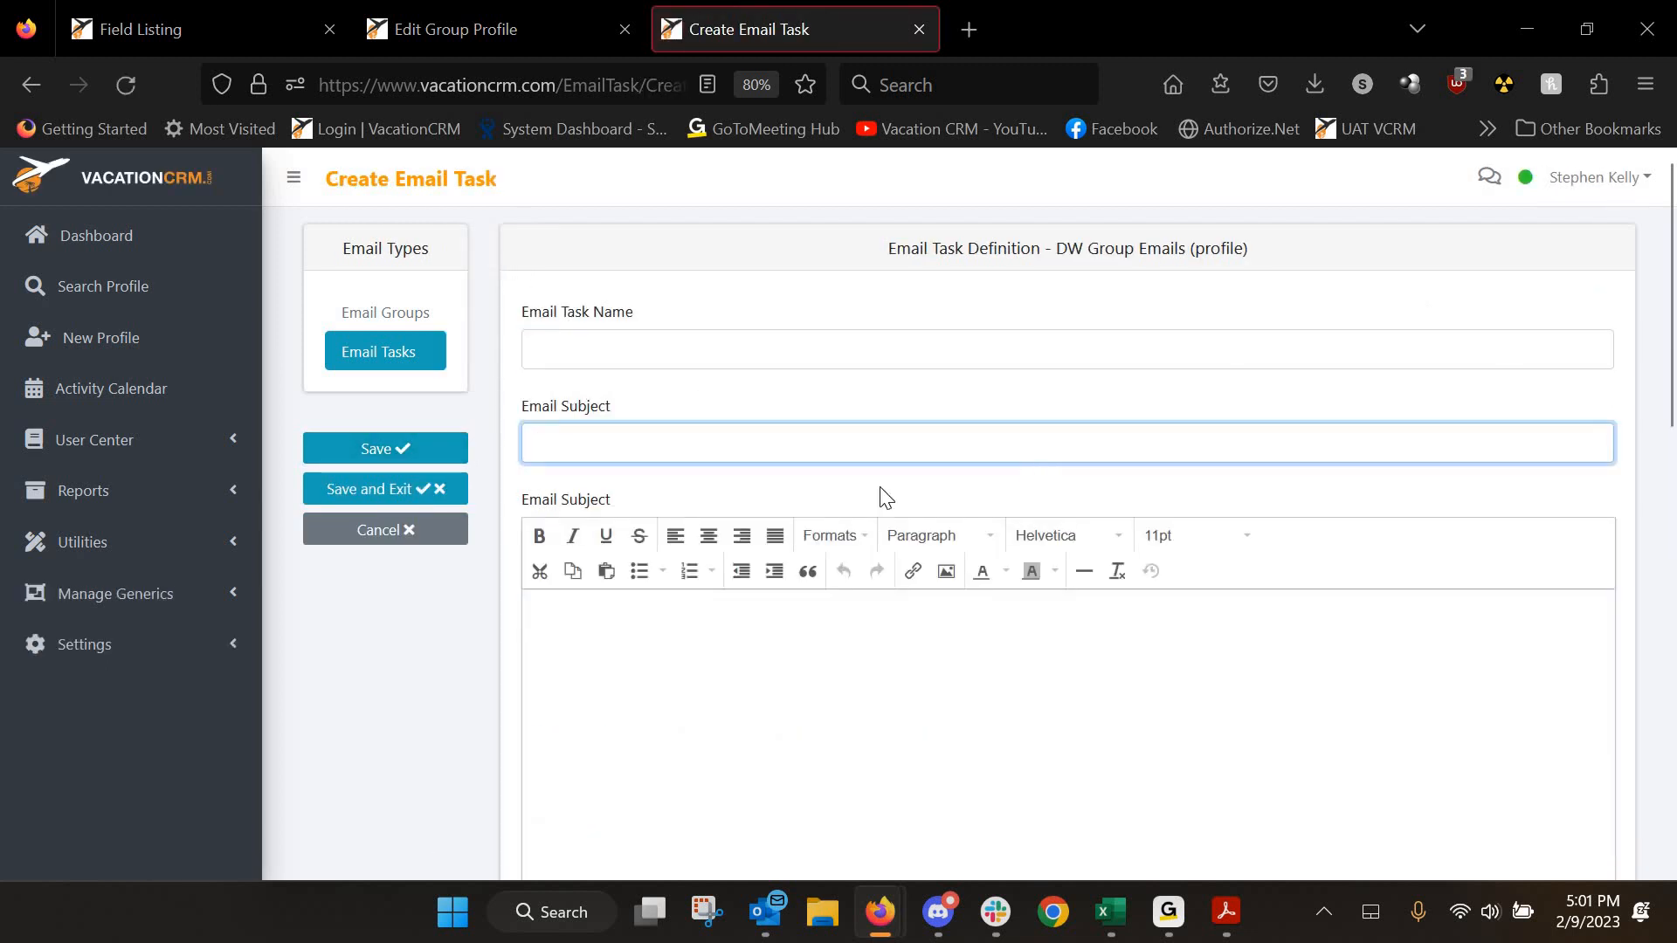
scroll(751, 471, down, 4)
click(621, 442)
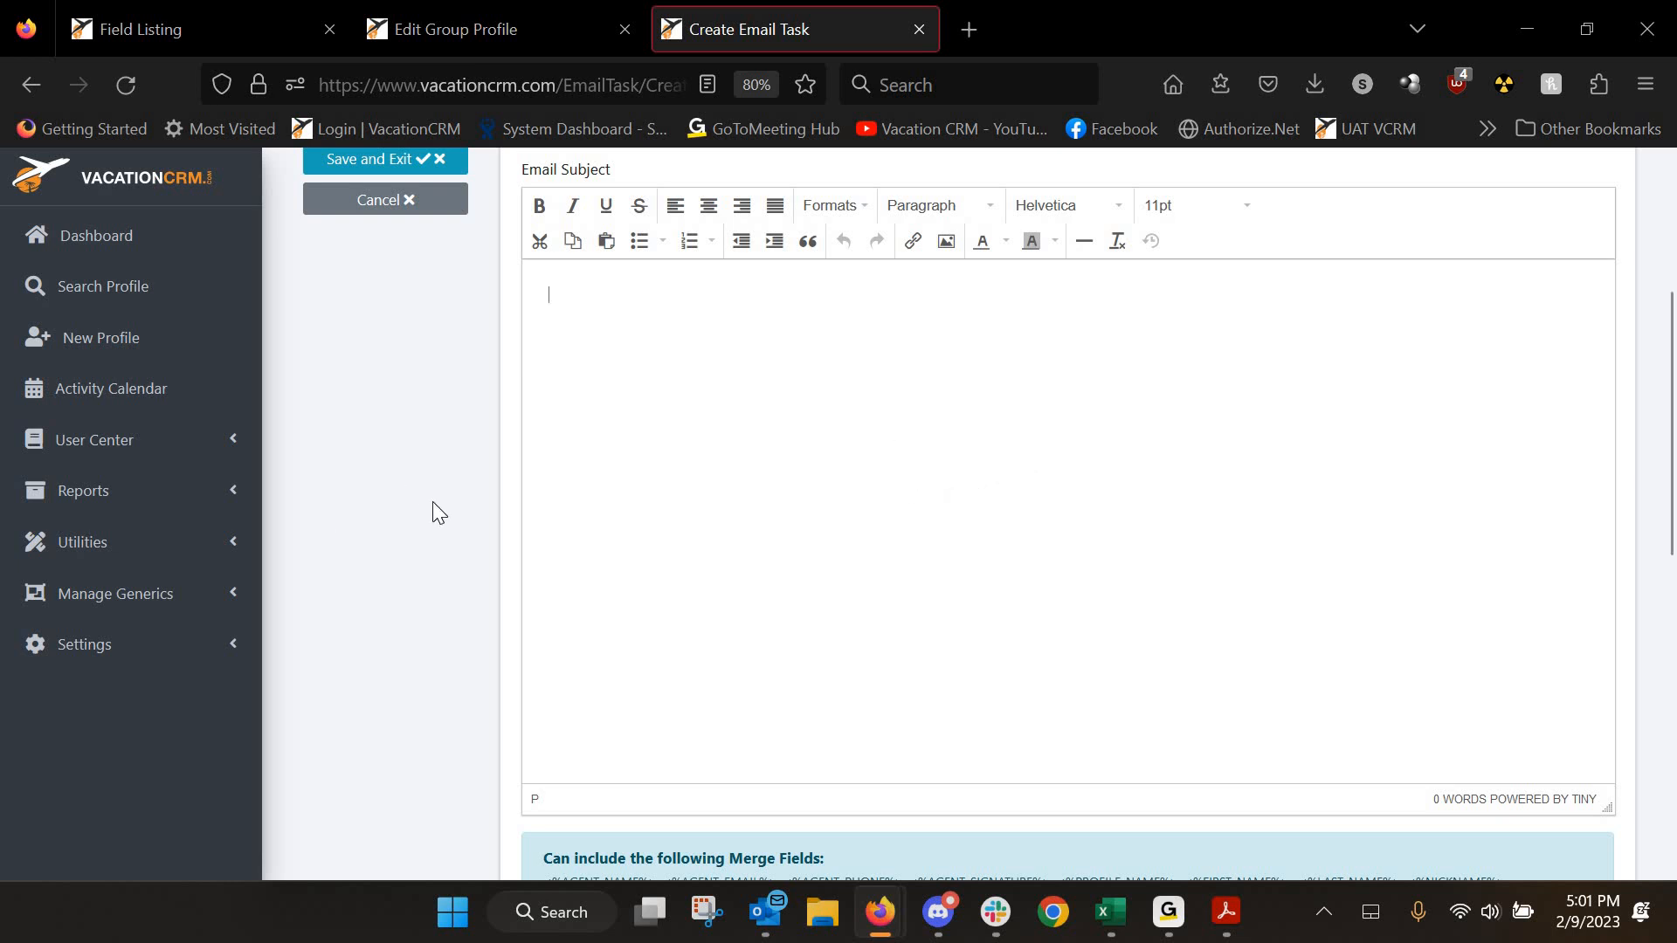
- Set the email task to trigger 7 days before the Second Deposit Due Date
scroll(434, 501, down, 6)
click(627, 454)
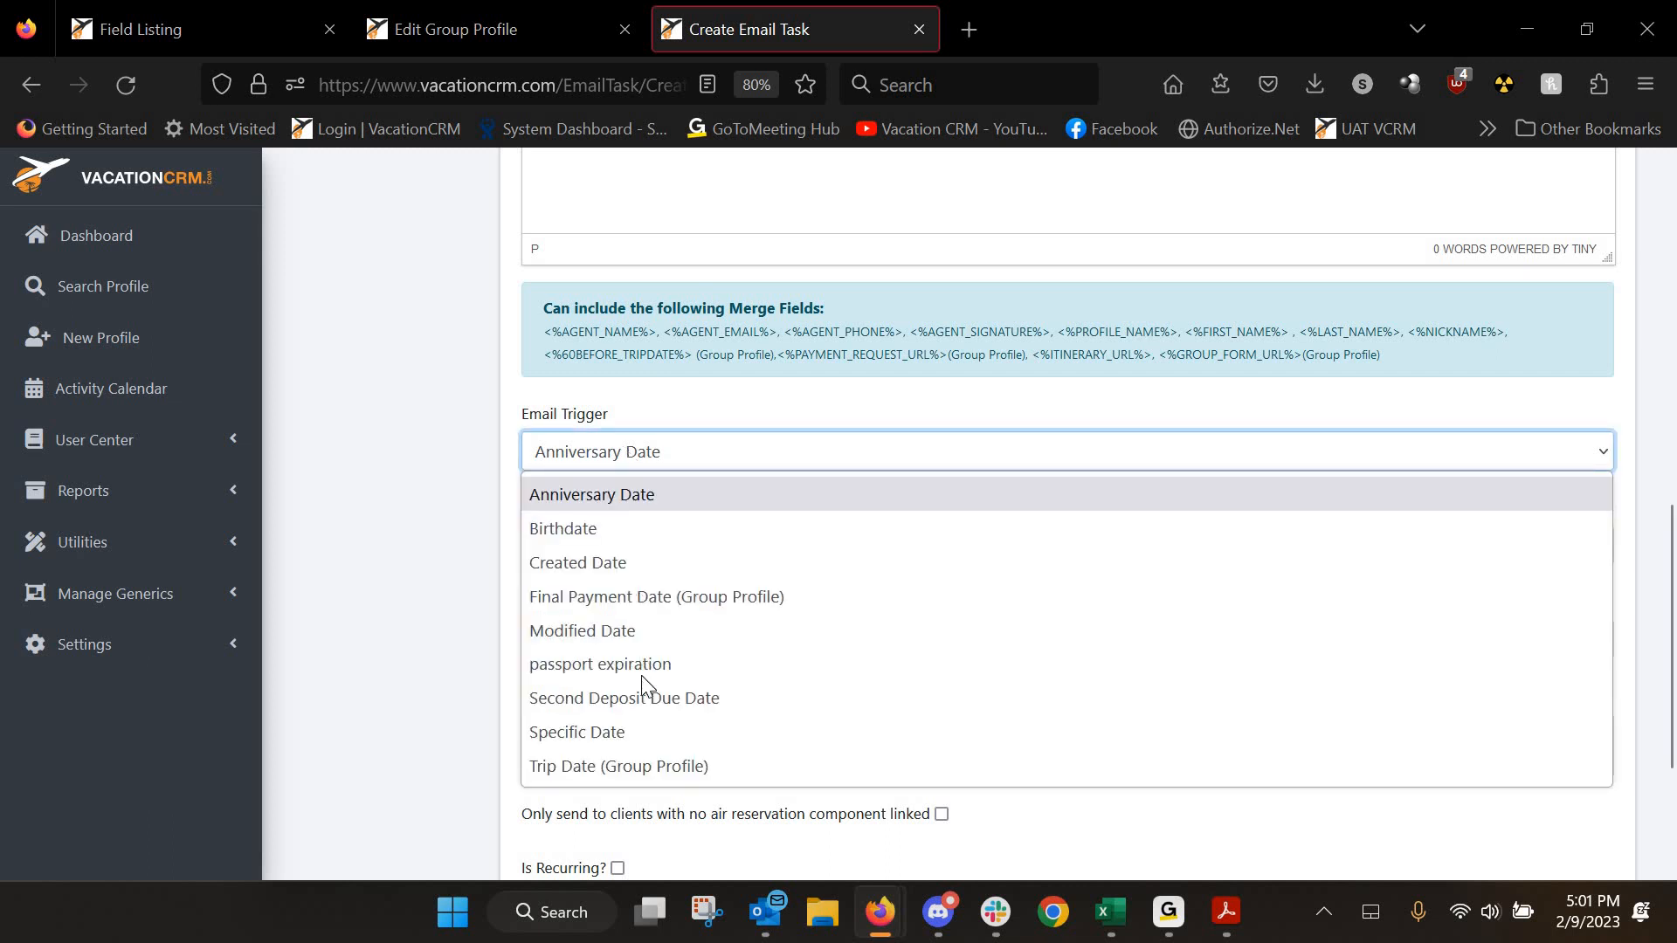
click(642, 698)
key(Tab)
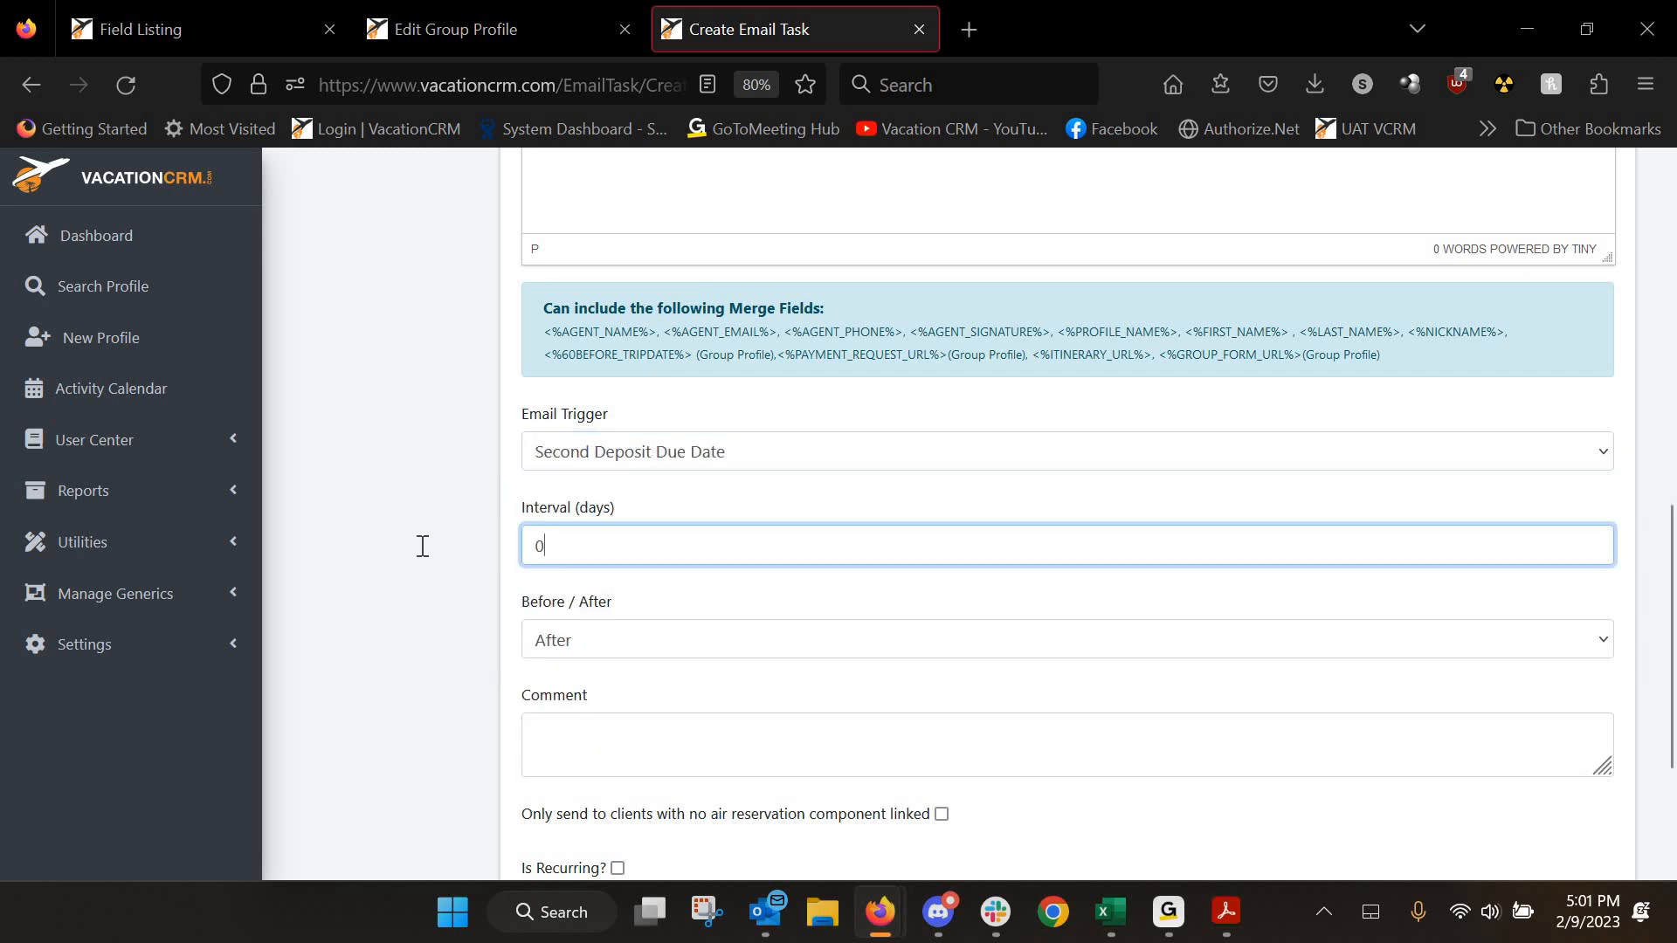
text(7)
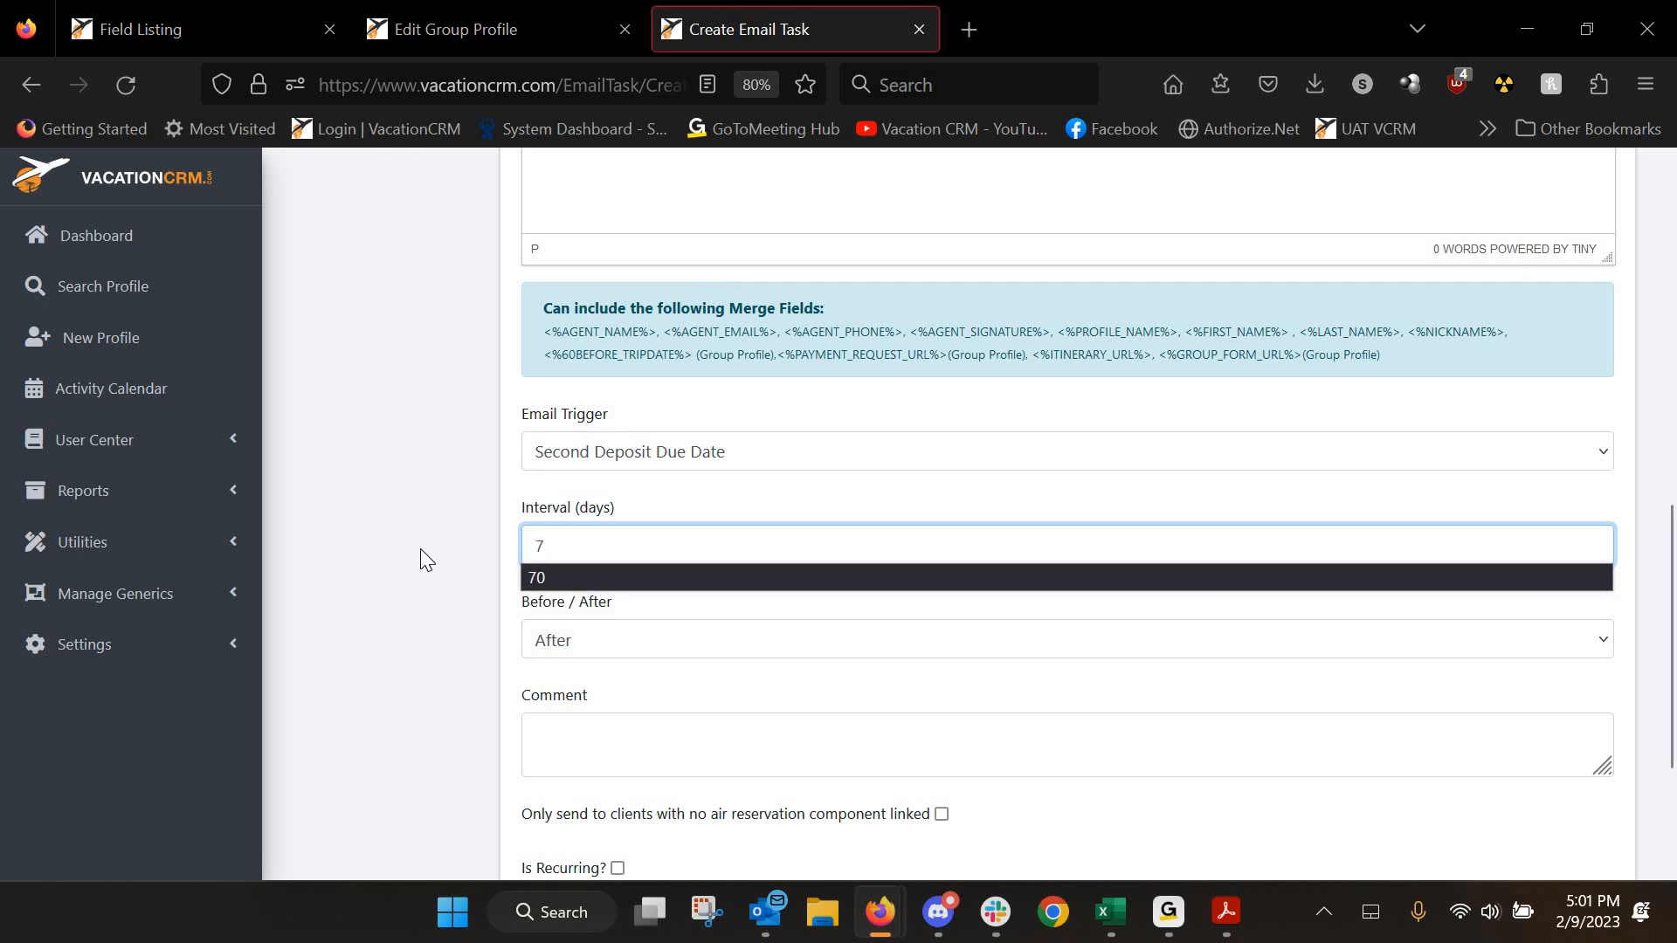
click(541, 639)
click(554, 715)
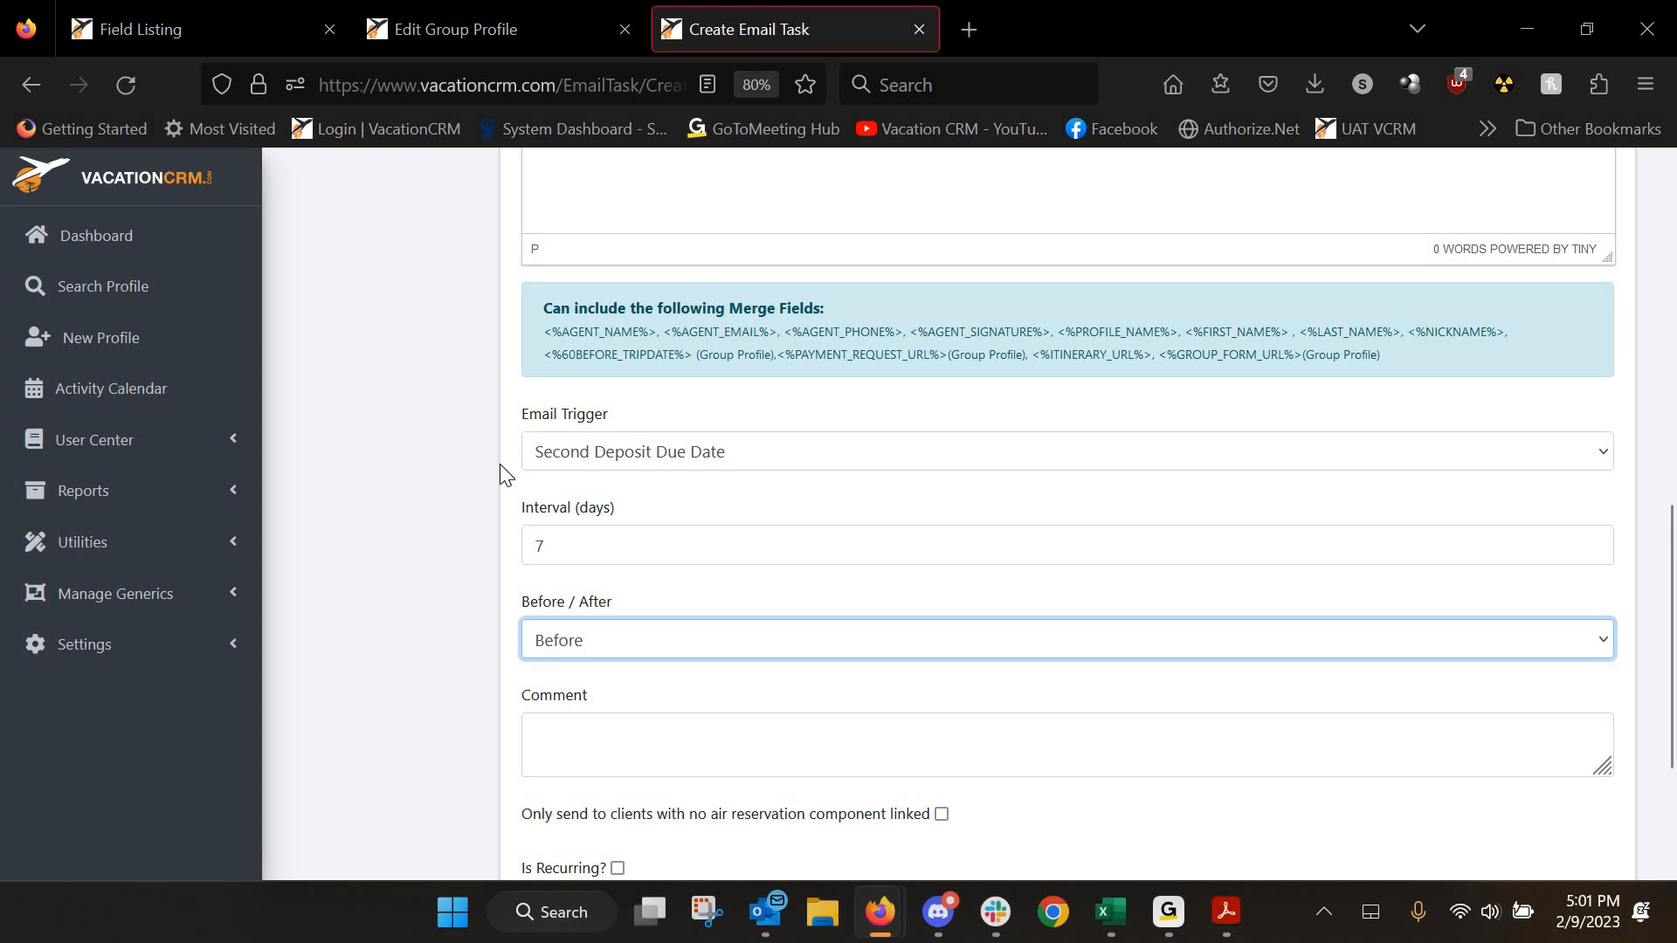
- Return to the open group profile's Group Details
click(485, 35)
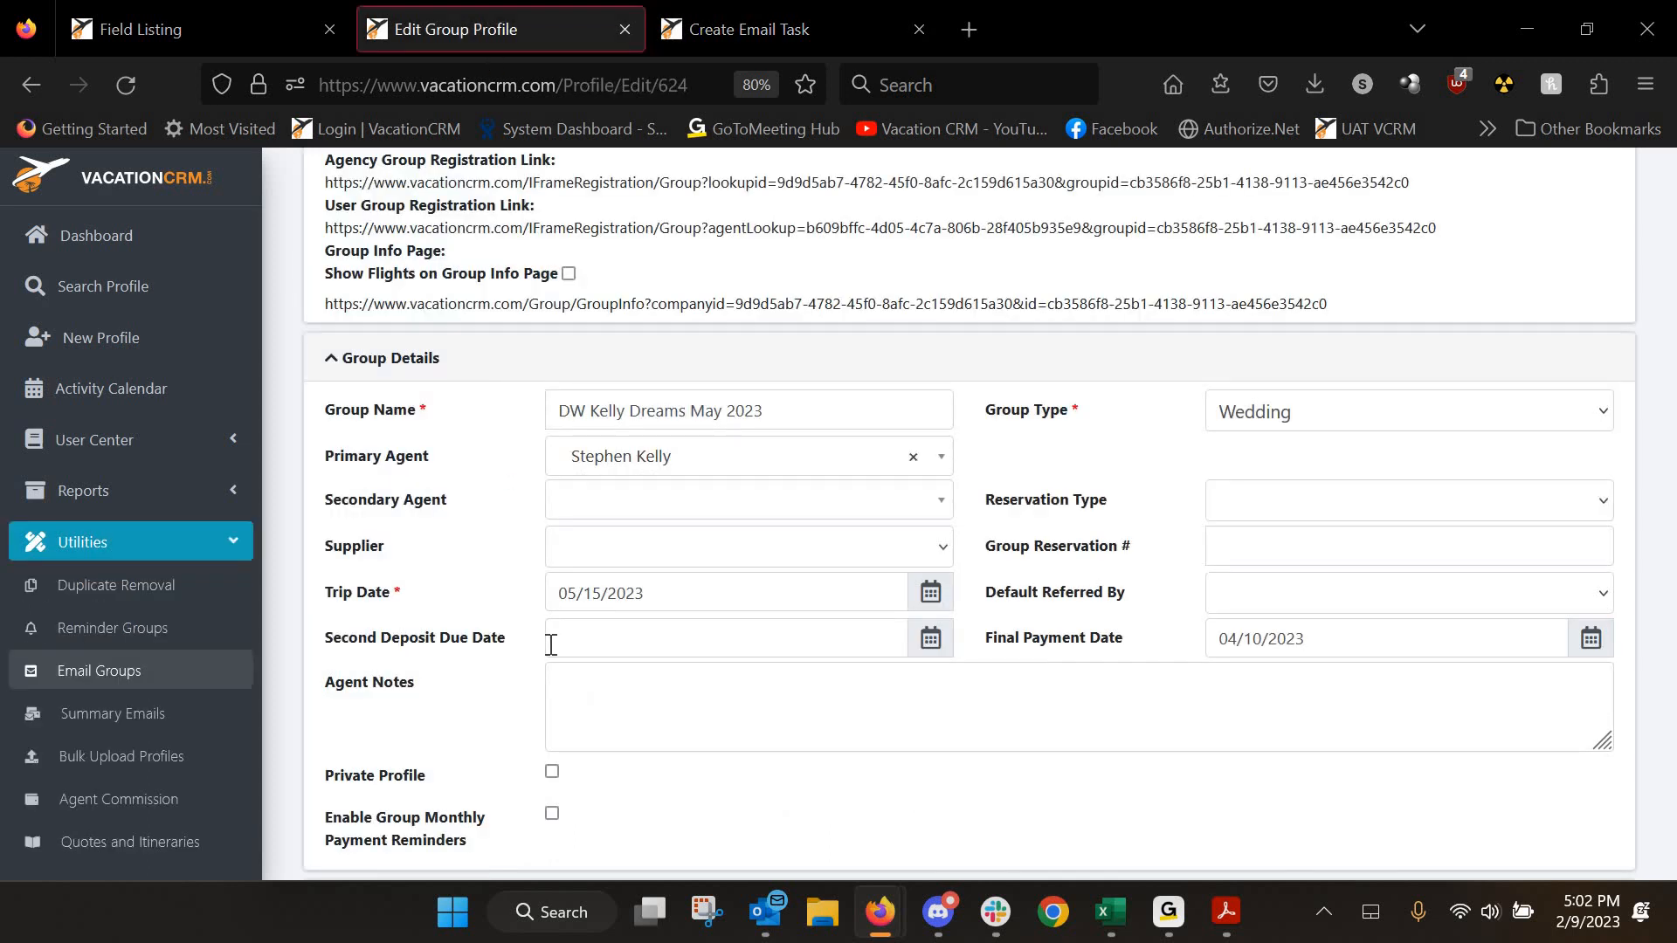